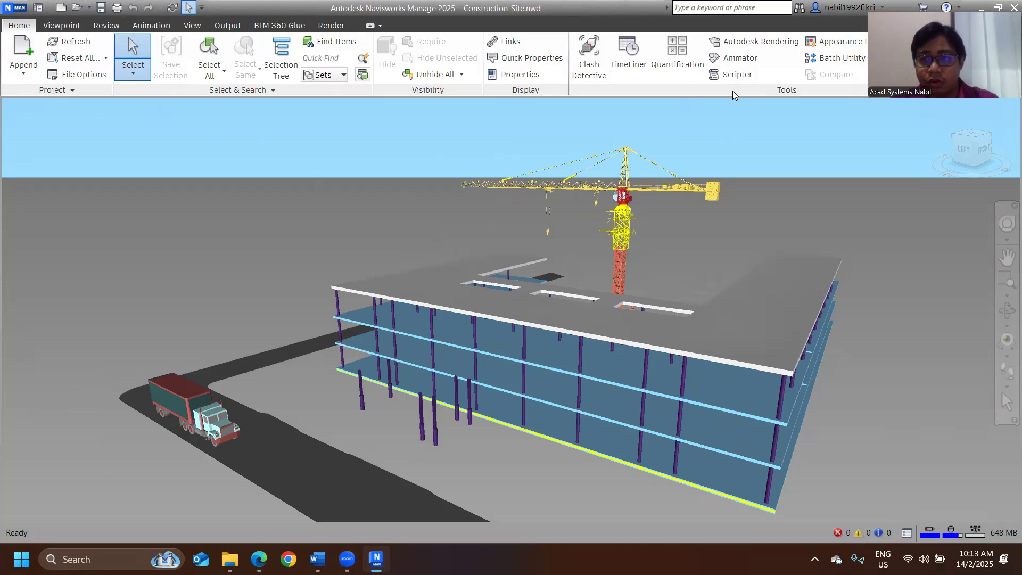
Show the Animator and the Selection Tree, and select the whole truck through the Semi set.
left_click(738, 60)
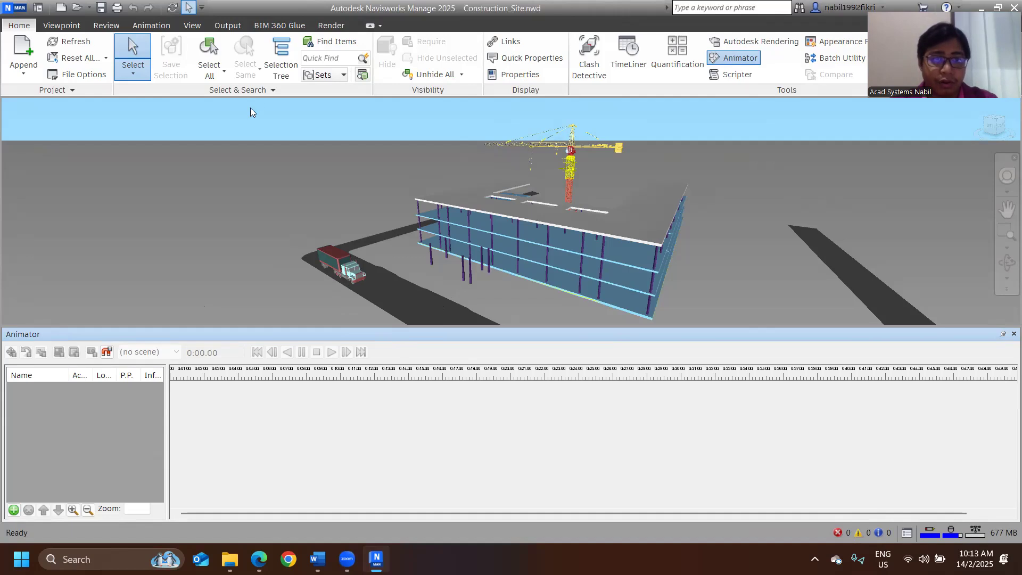
left_click(281, 77)
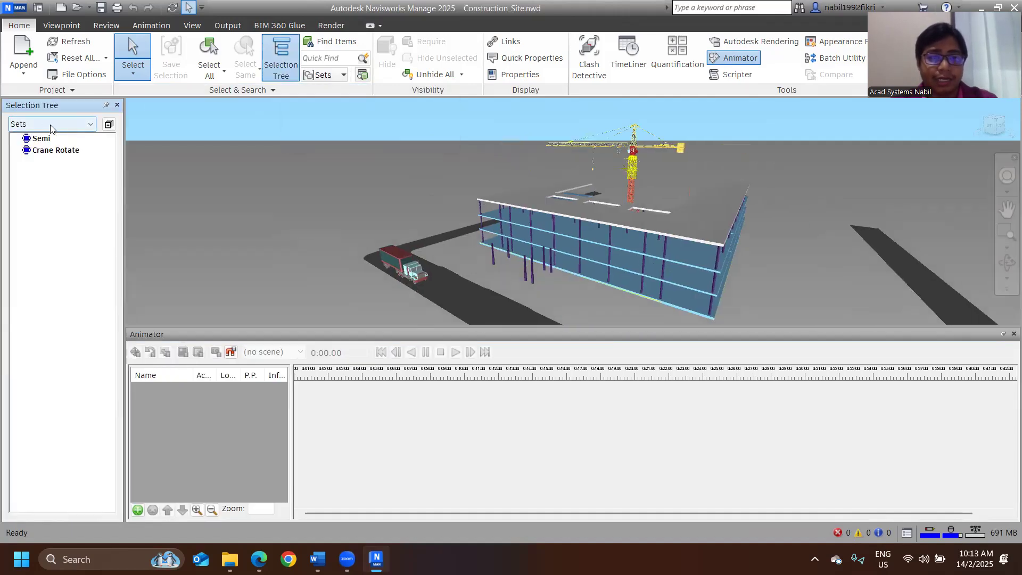
left_click(373, 261)
left_click(388, 269)
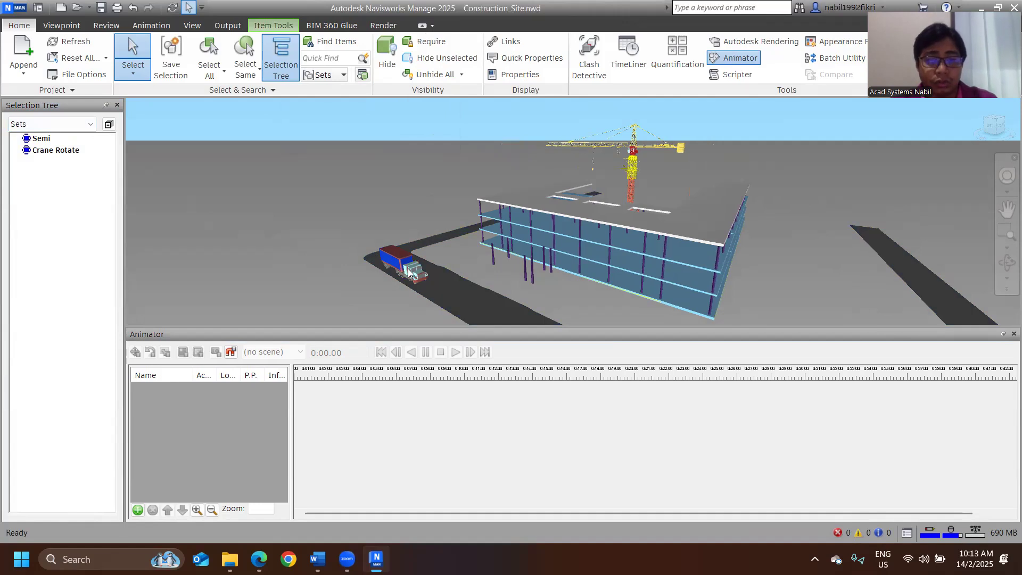
left_click(43, 140)
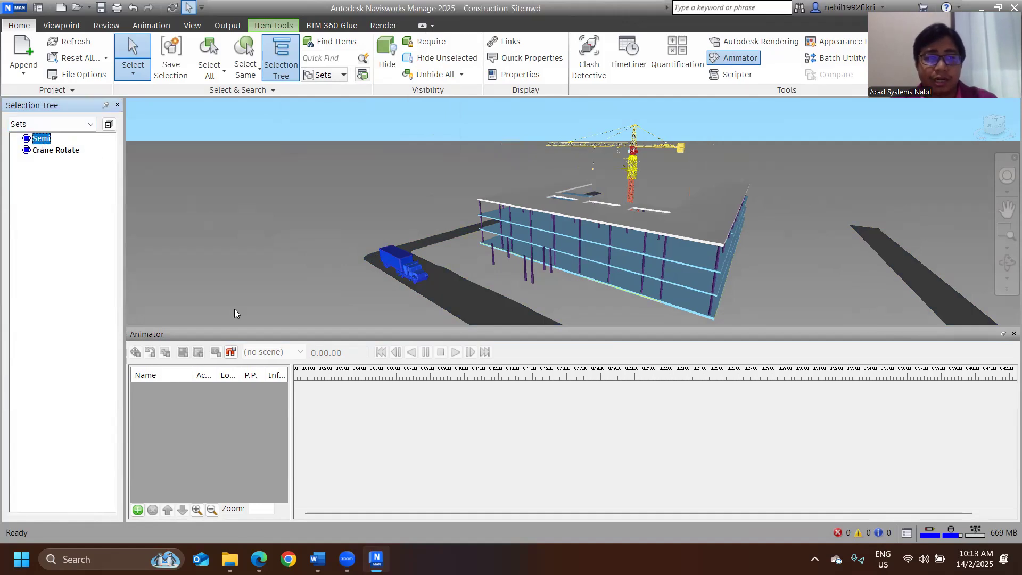
left_click(201, 447)
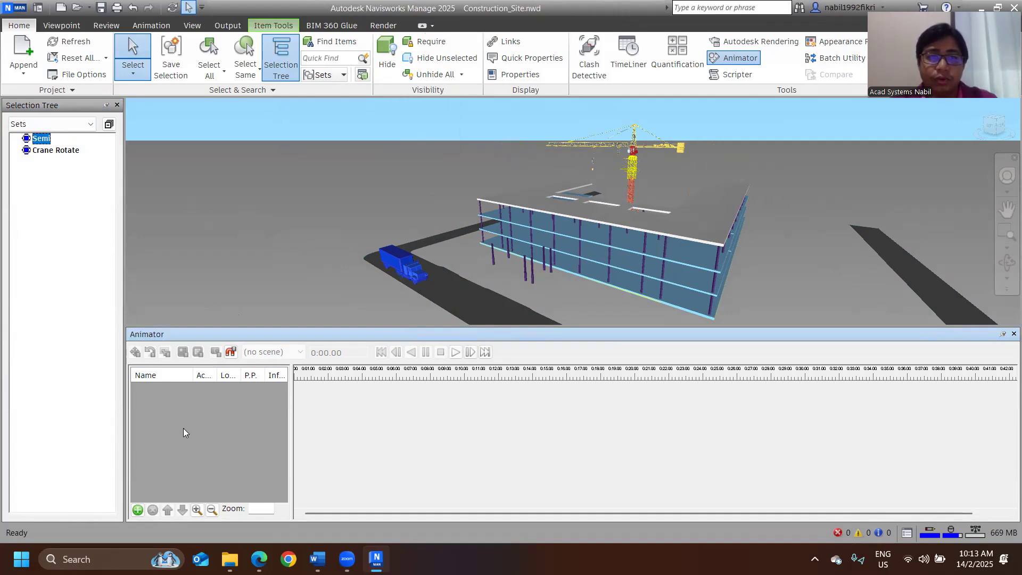
Add a new scene to the Animator.
left_click(138, 510)
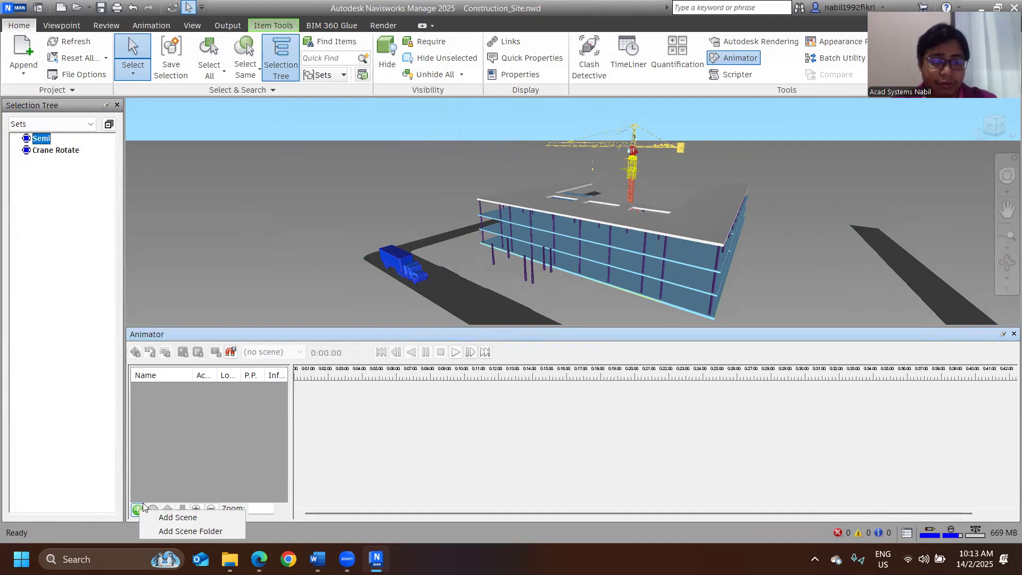
left_click(179, 516)
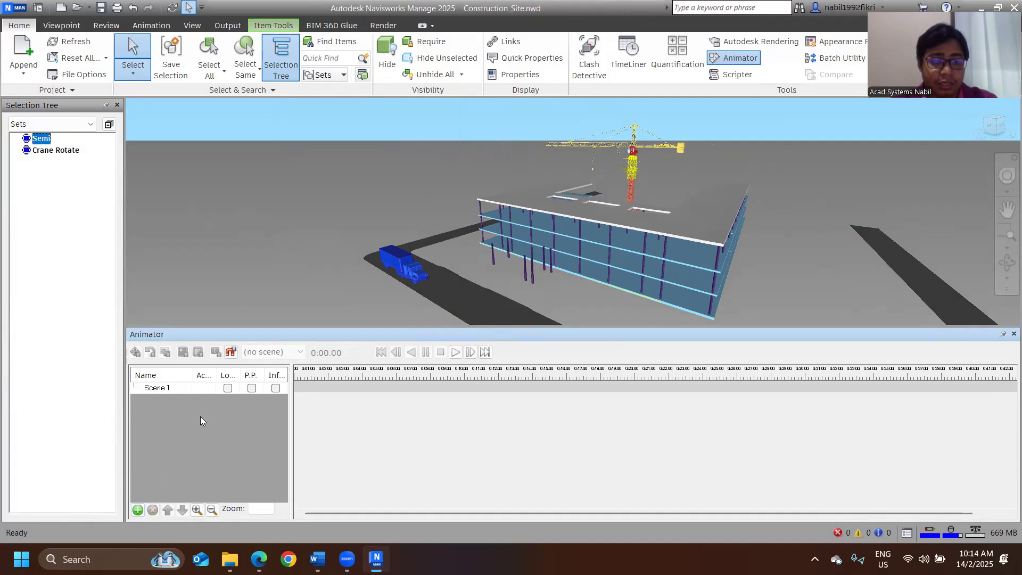
left_click(163, 388)
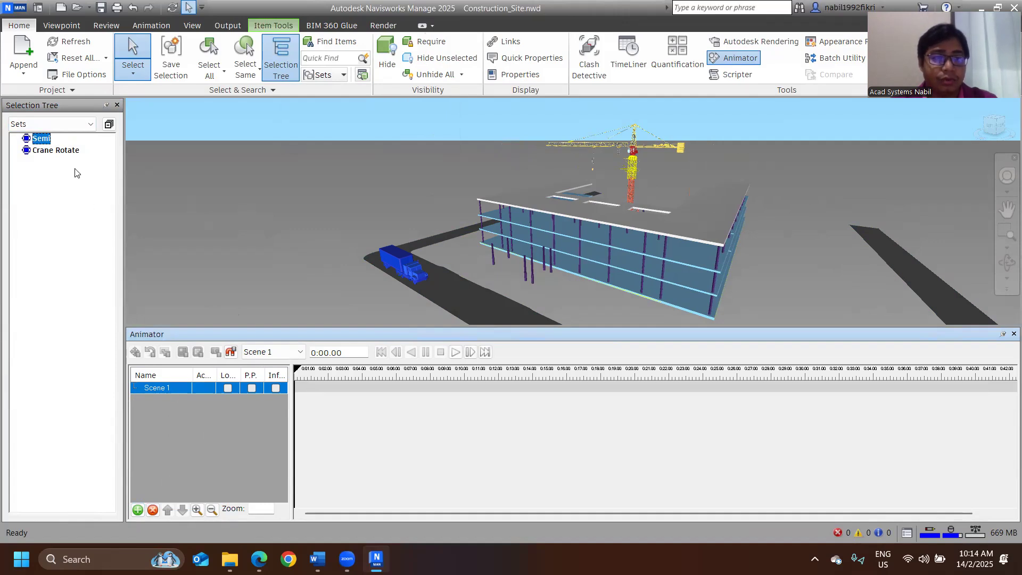
Add an animation set to Scene 1 from the current Semi selection and name it Truck.
right_click(166, 389)
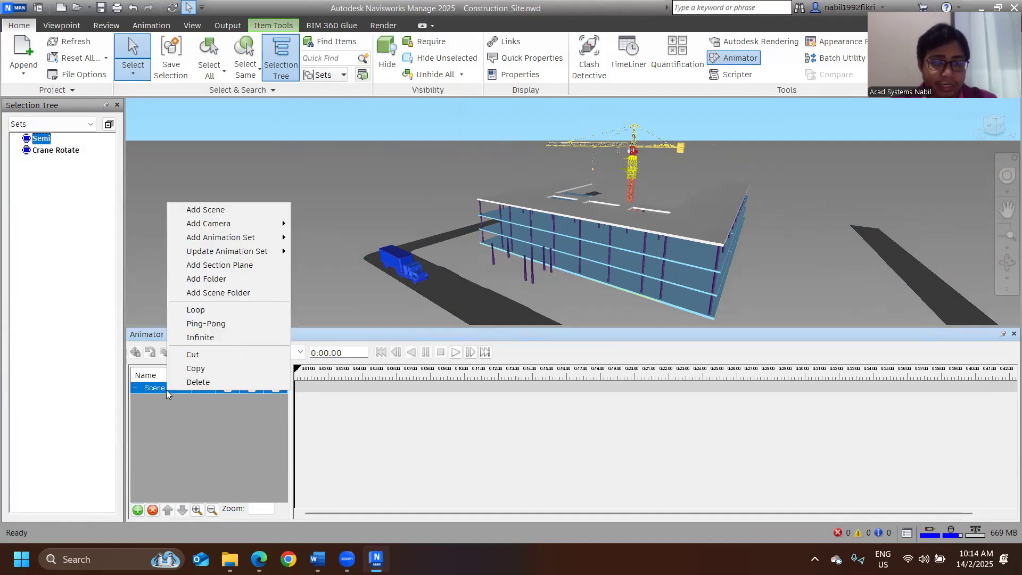
left_click(77, 203)
left_click(45, 139)
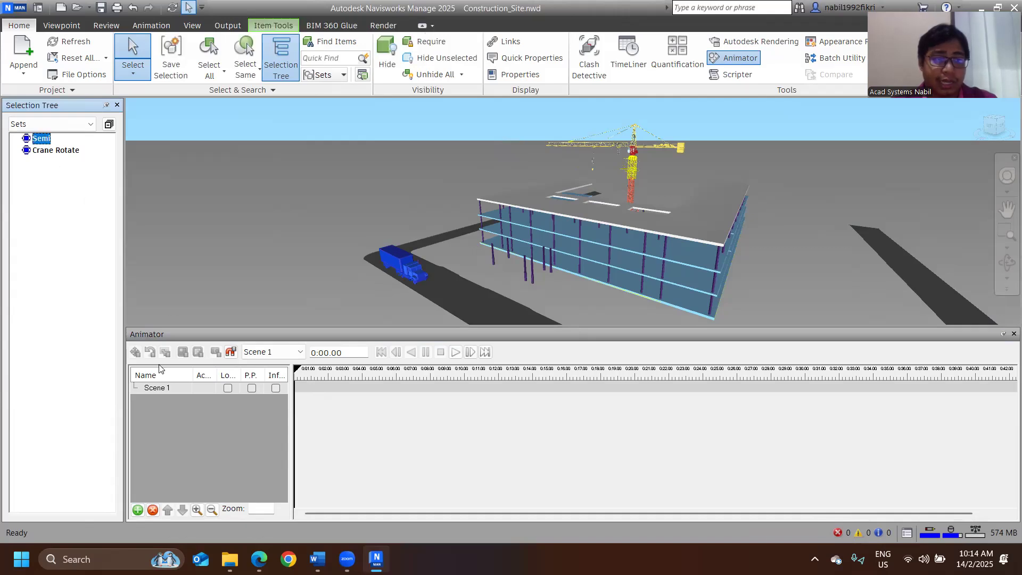
left_click(159, 390)
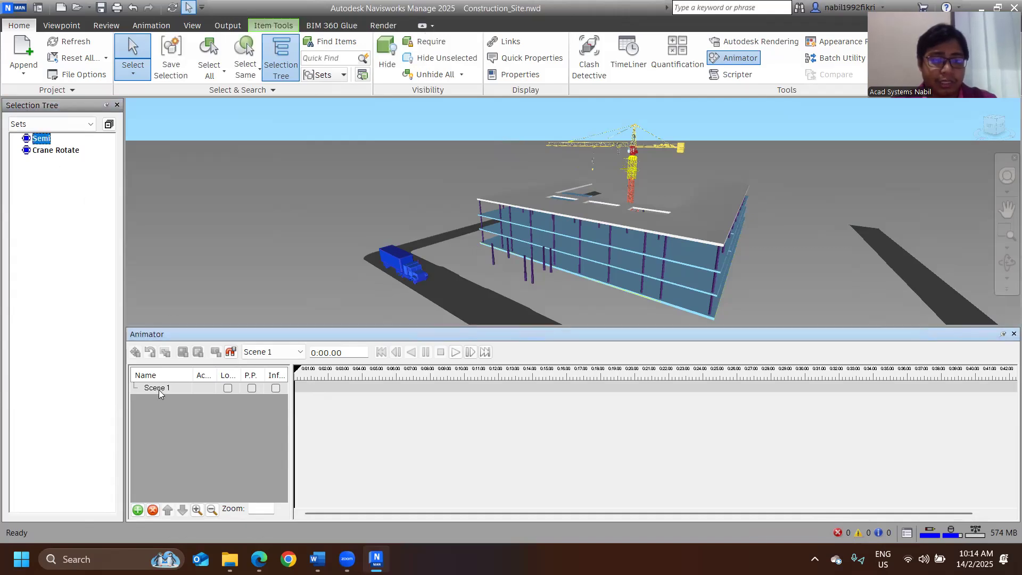
right_click(158, 389)
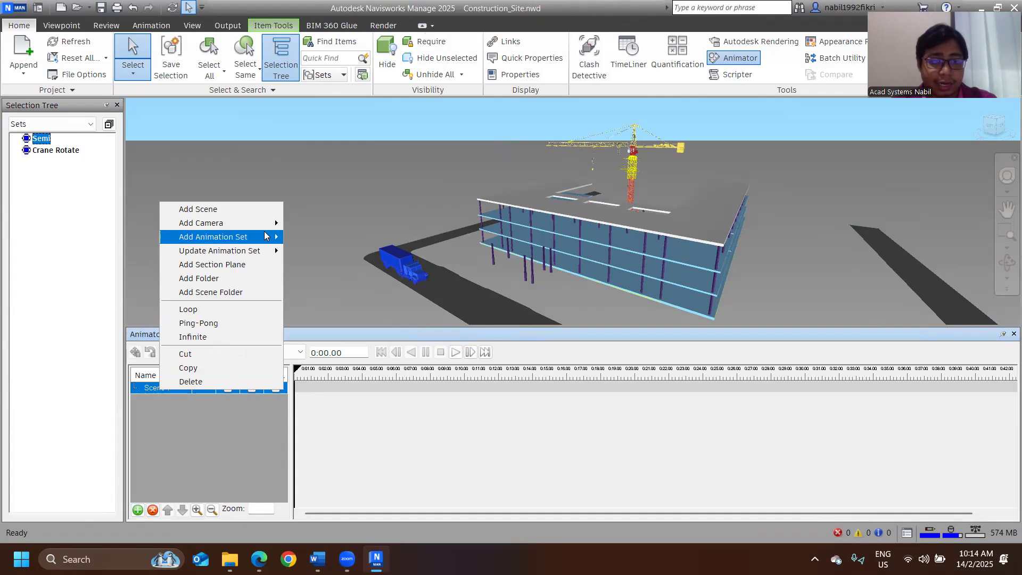
mouse_move(266, 236)
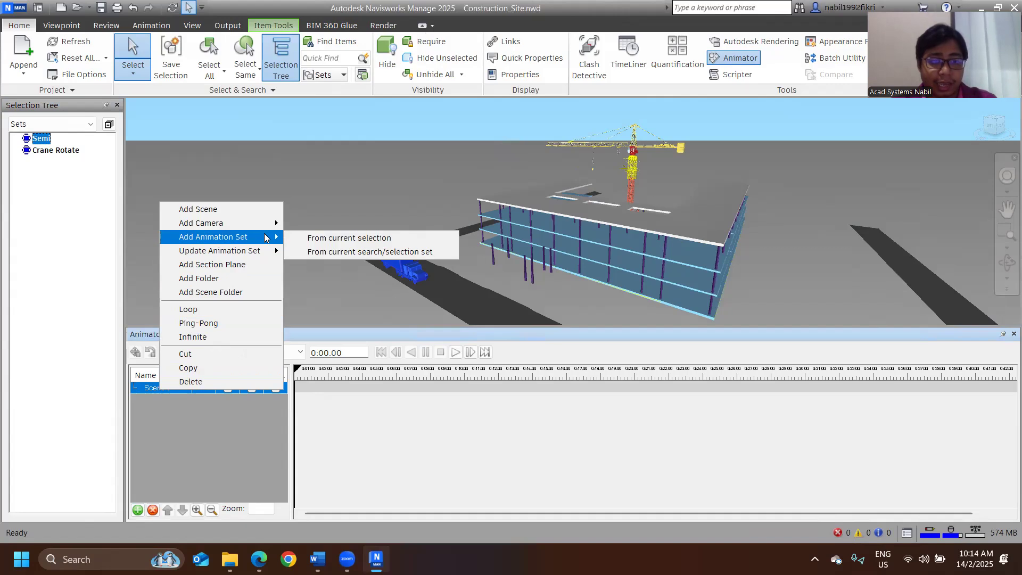
left_click(335, 241)
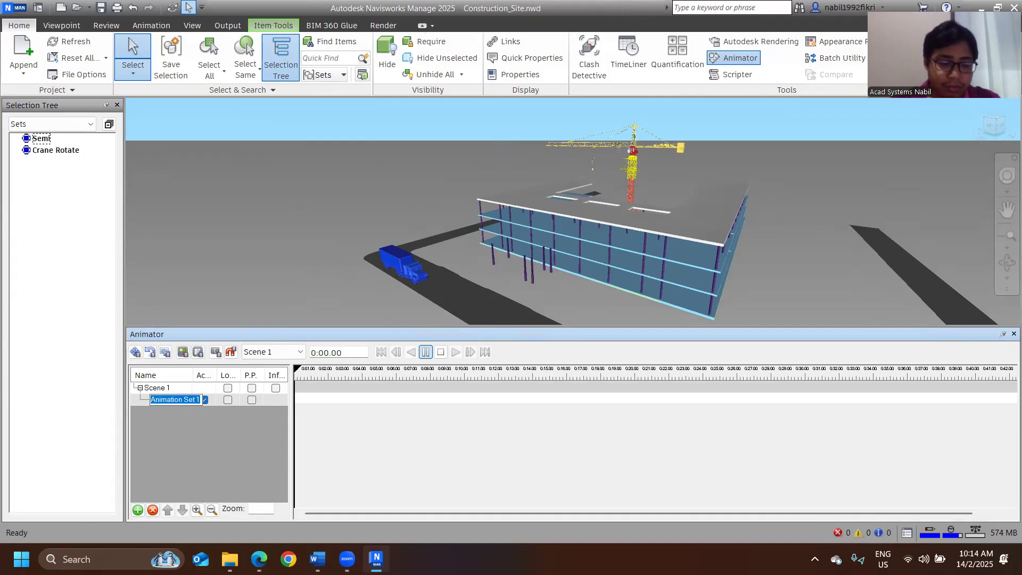
type("Truck")
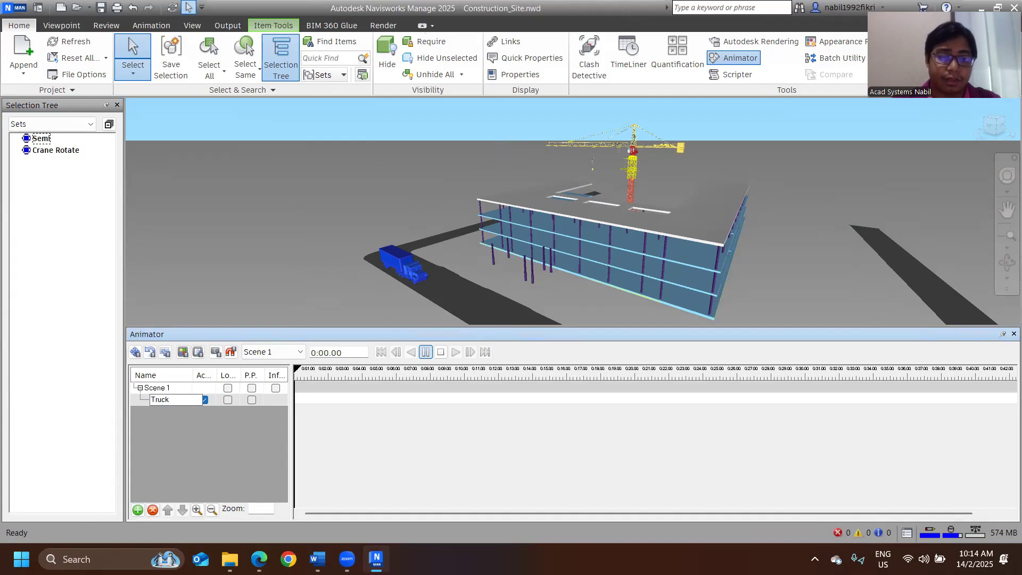
left_click(246, 457)
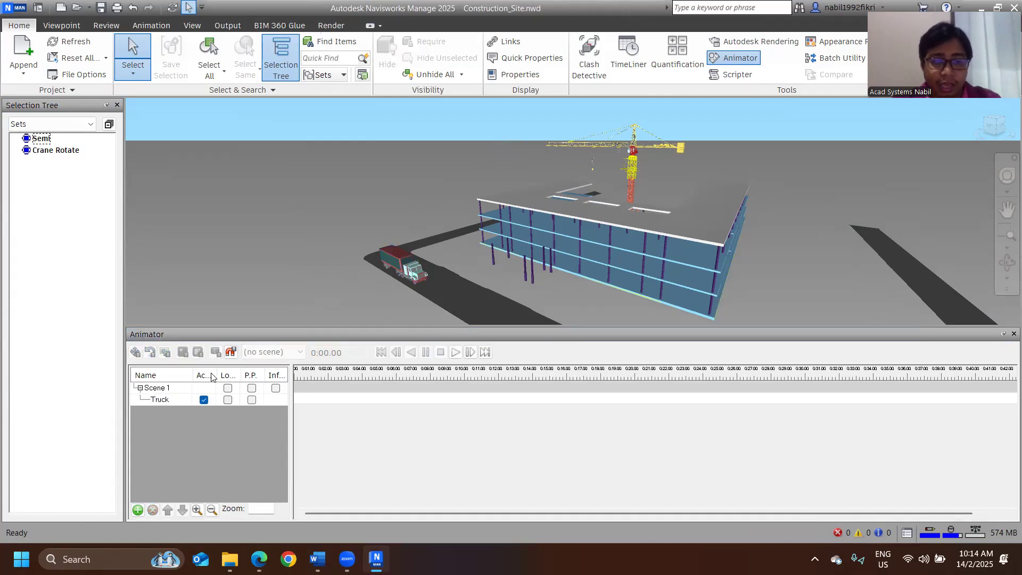
Capture a starting keyframe for the Truck animation set at 0:00.00.
left_click(178, 399)
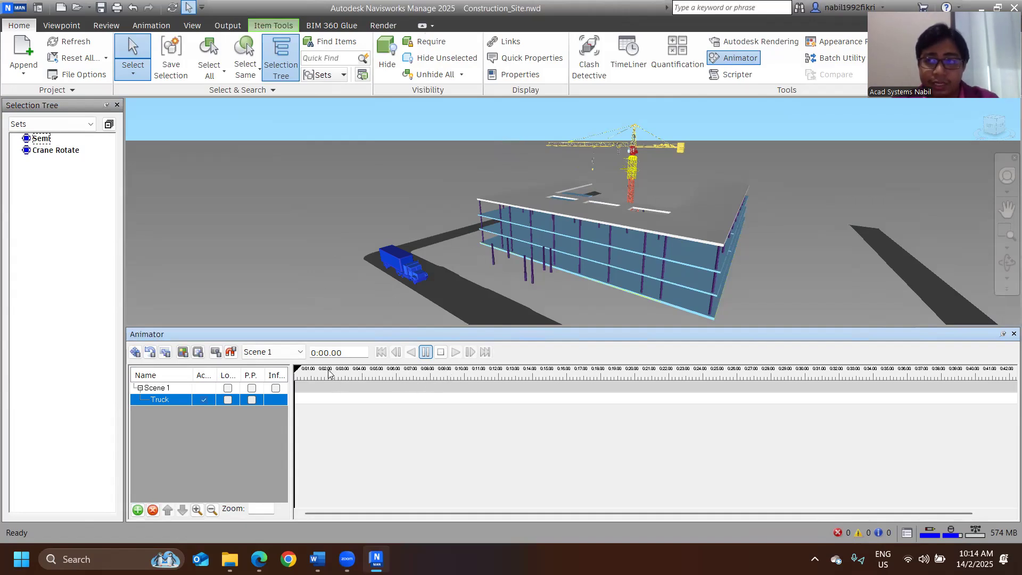
mouse_move(489, 277)
middle_mouse_down("shift")
mouse_move(566, 282)
mouse_move(511, 283)
mouse_move(380, 179)
middle_mouse_up("shift")
mouse_move(380, 179)
middle_mouse_down("shift")
mouse_move(417, 236)
mouse_move(443, 248)
mouse_move(407, 216)
mouse_move(348, 213)
middle_mouse_up("shift")
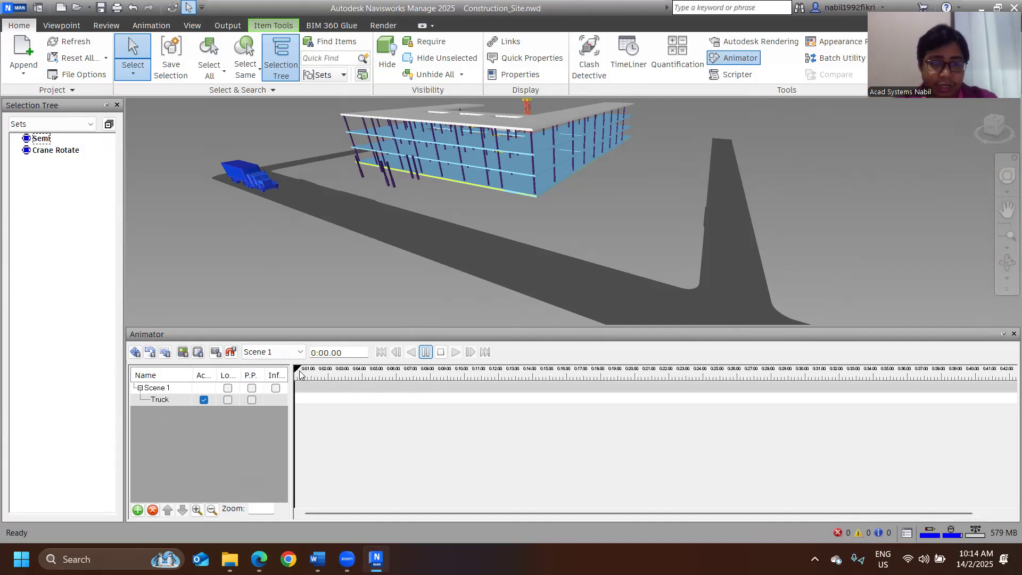
mouse_move(296, 371)
left_mouse_down()
mouse_move(325, 370)
mouse_move(293, 371)
left_mouse_up()
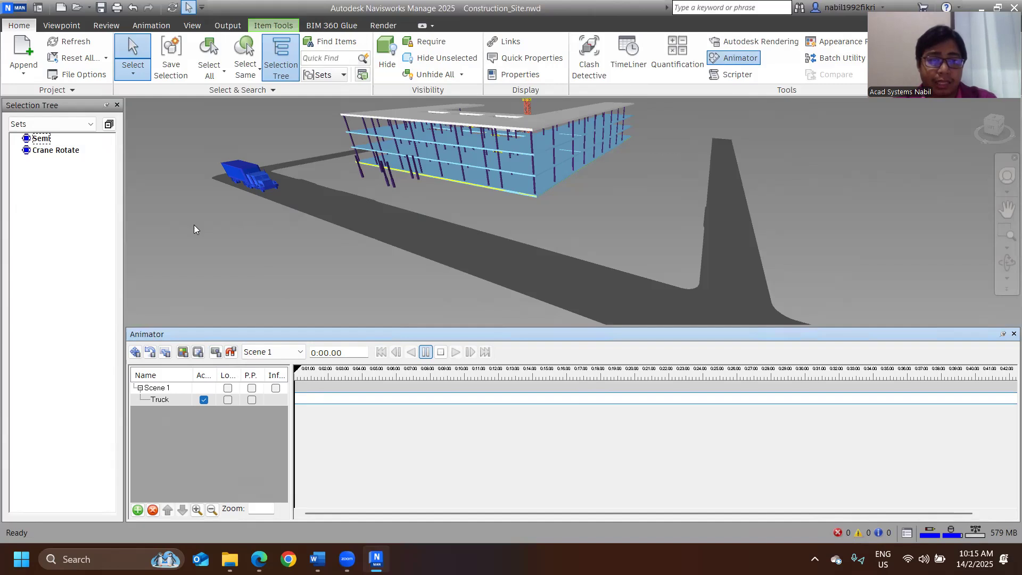
left_click(215, 352)
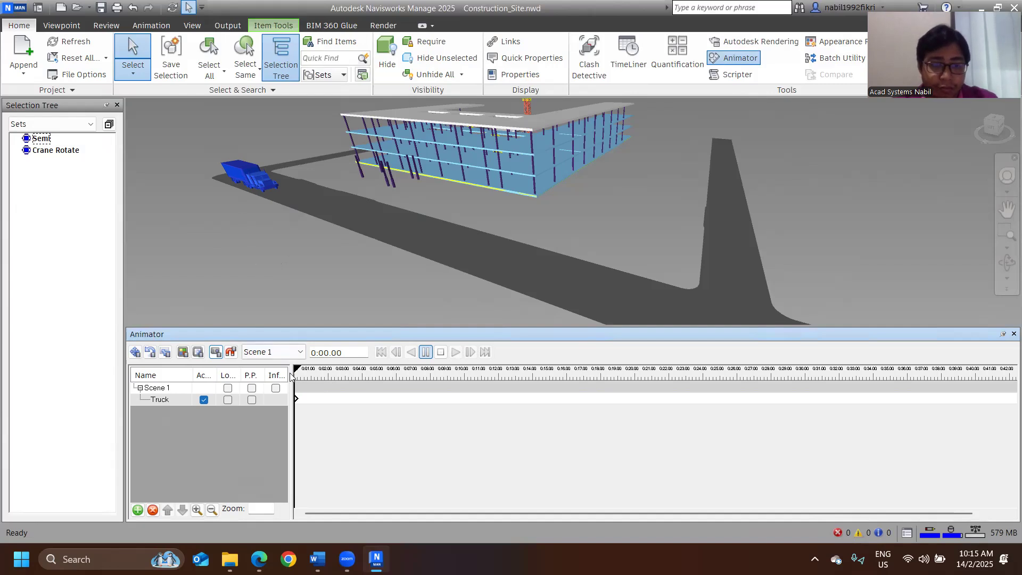
Set the time position of Scene 1 to 0:03.00.
left_click_drag(297, 376, 351, 376)
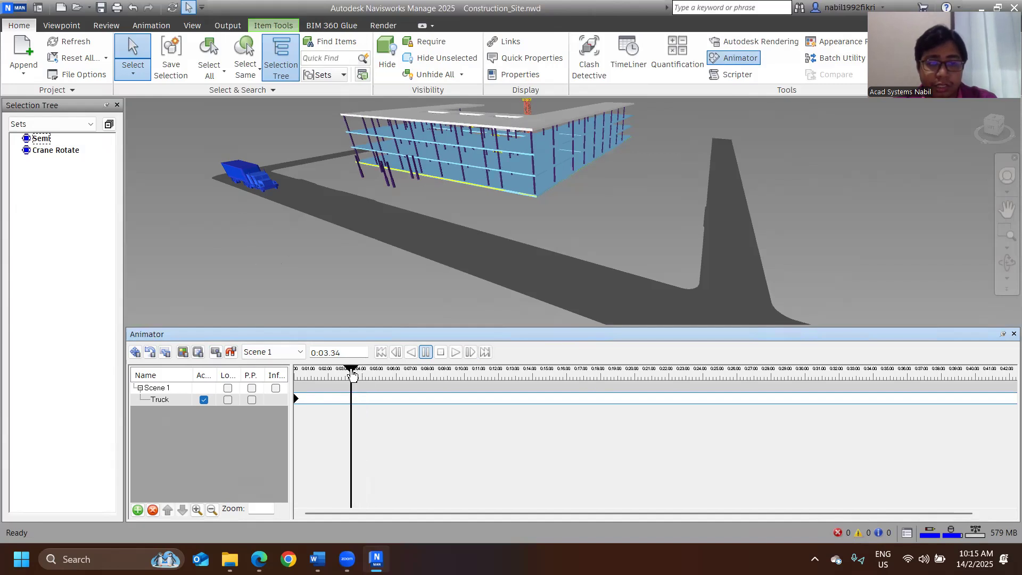
scroll(347, 377, "down", 4)
scroll(348, 378, "up", 4)
scroll(347, 377, "up", 1)
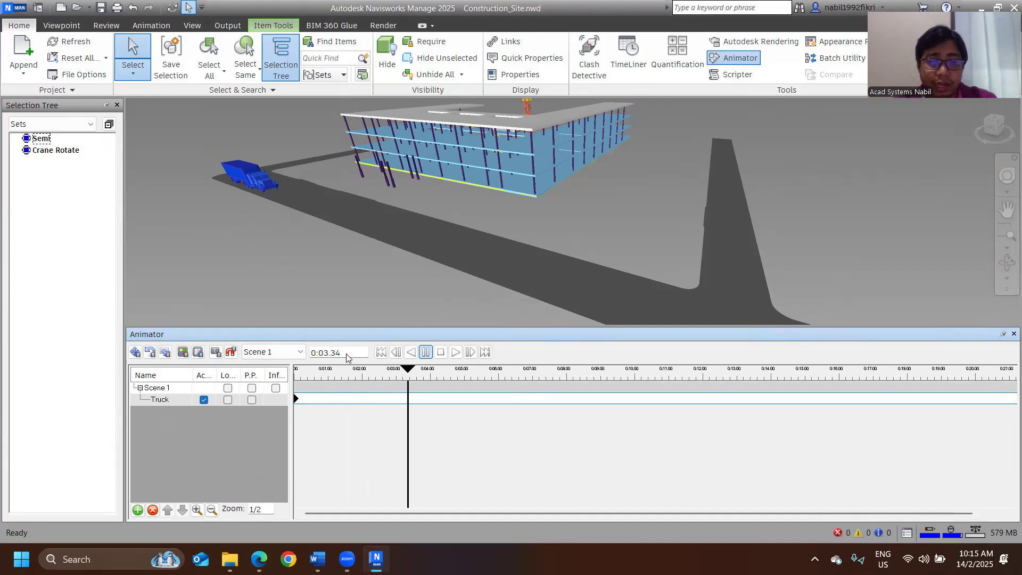
left_click_drag(328, 354, 357, 351)
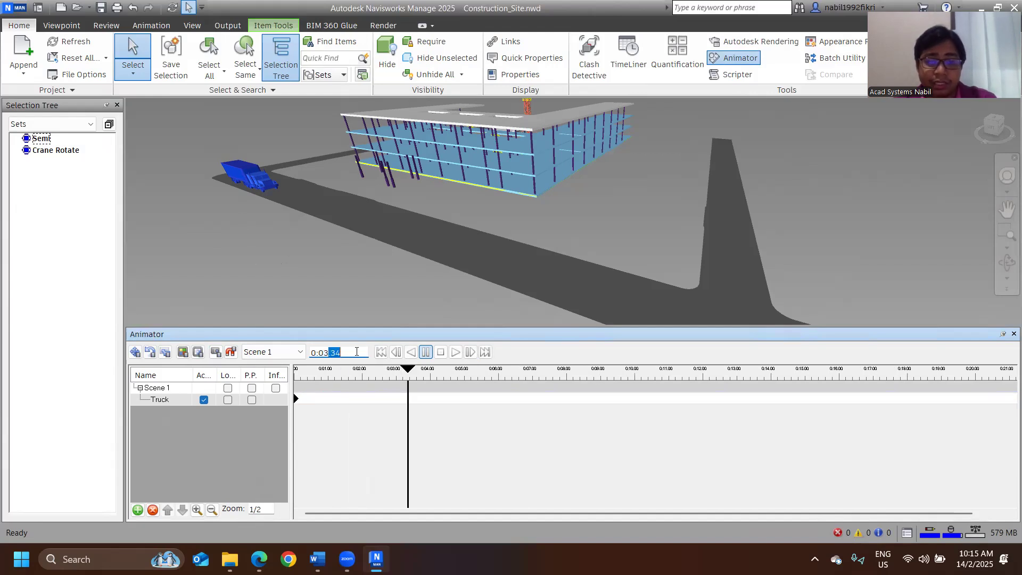
key("BackSpace")
key("Return")
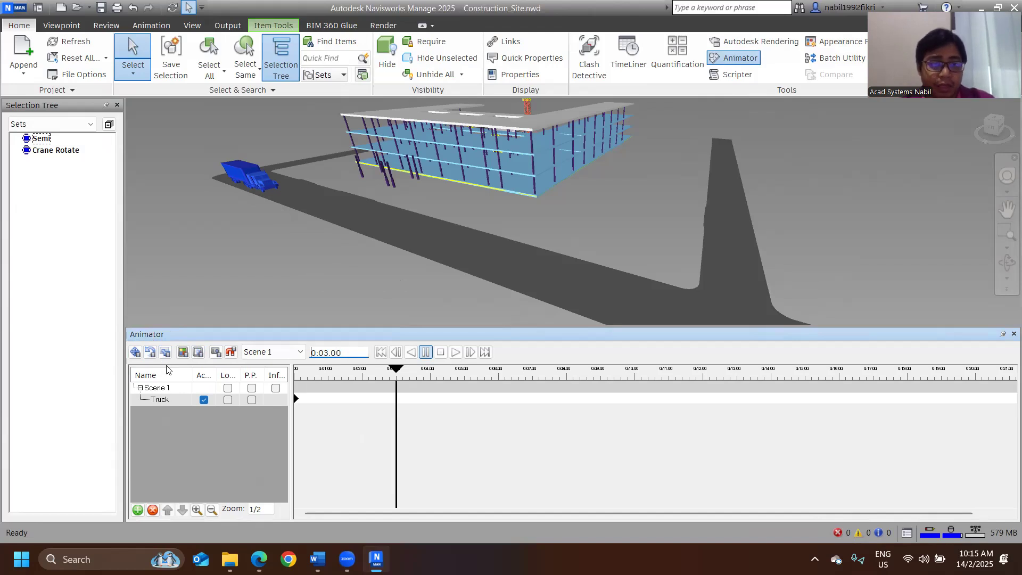
Translate the truck about -71.32 m in Y along the road and capture a keyframe at 0:03.00.
left_click(136, 352)
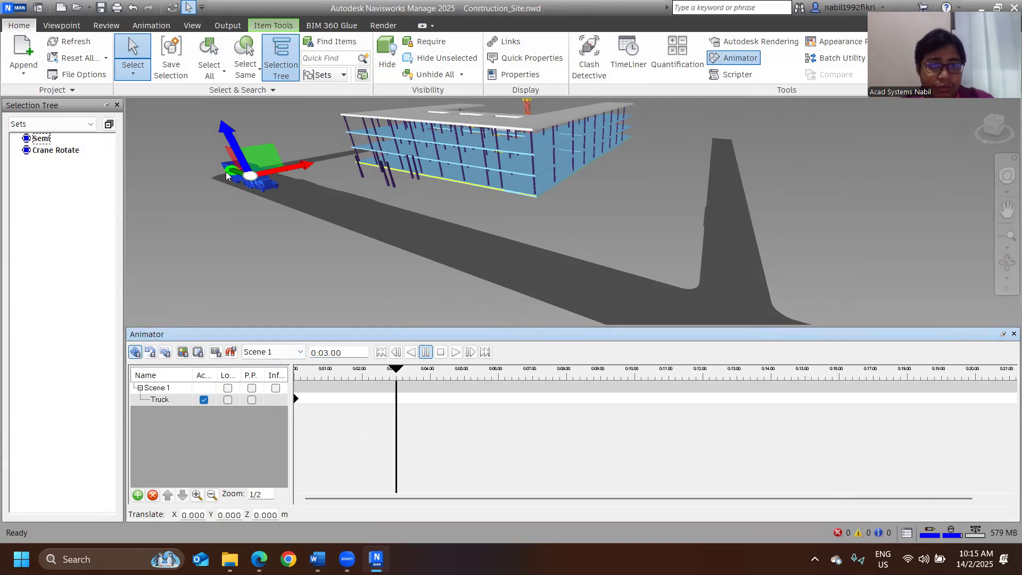
left_click_drag(226, 176, 499, 273)
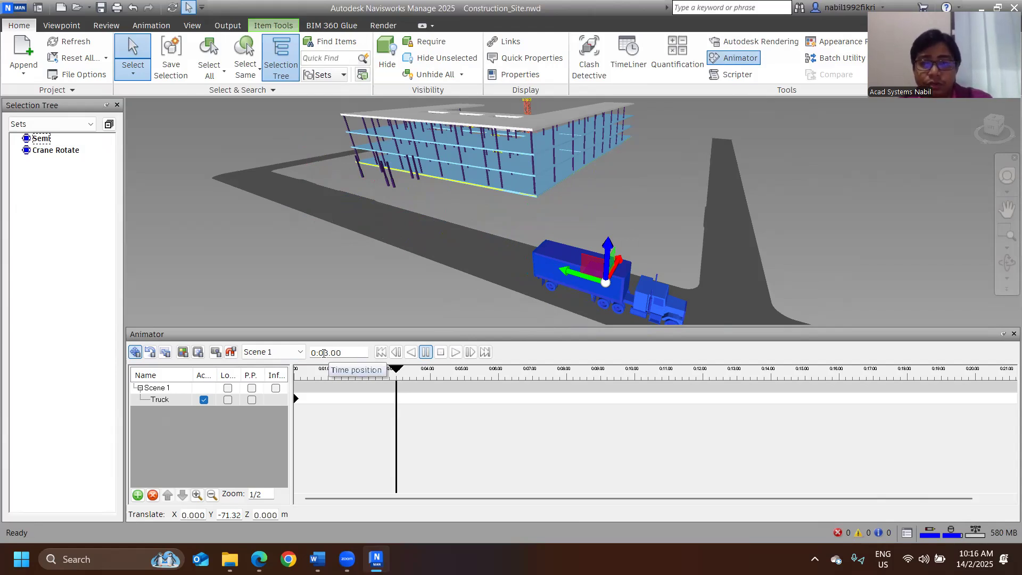
left_click(216, 352)
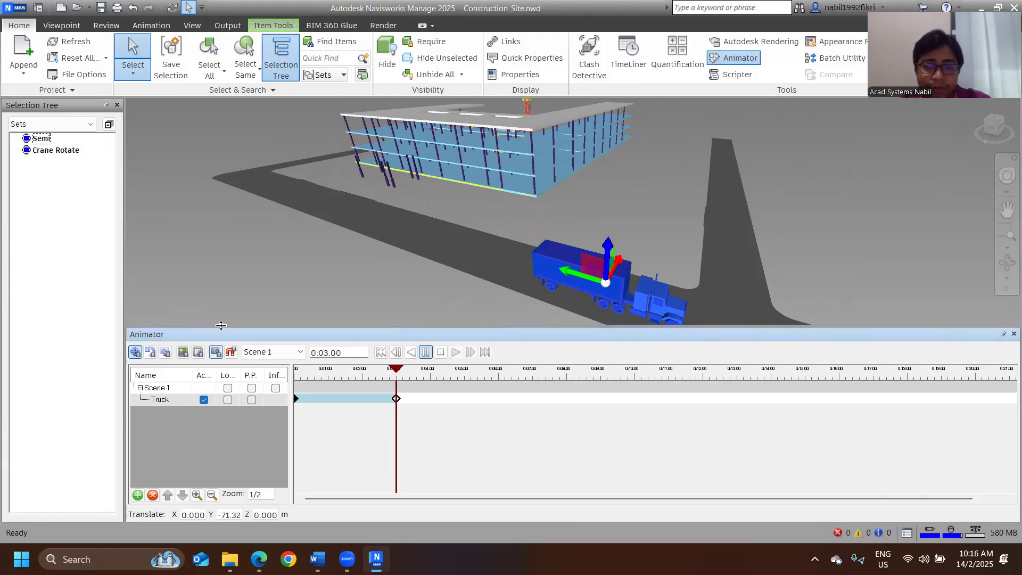
left_click(300, 286)
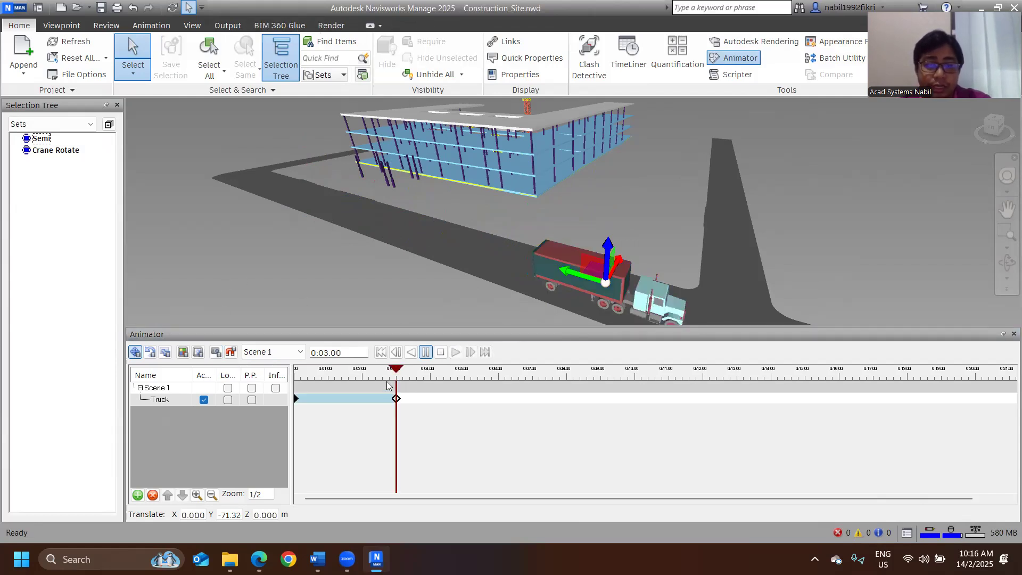
Rewind Scene 1 to the start and play the truck animation.
left_click(381, 352)
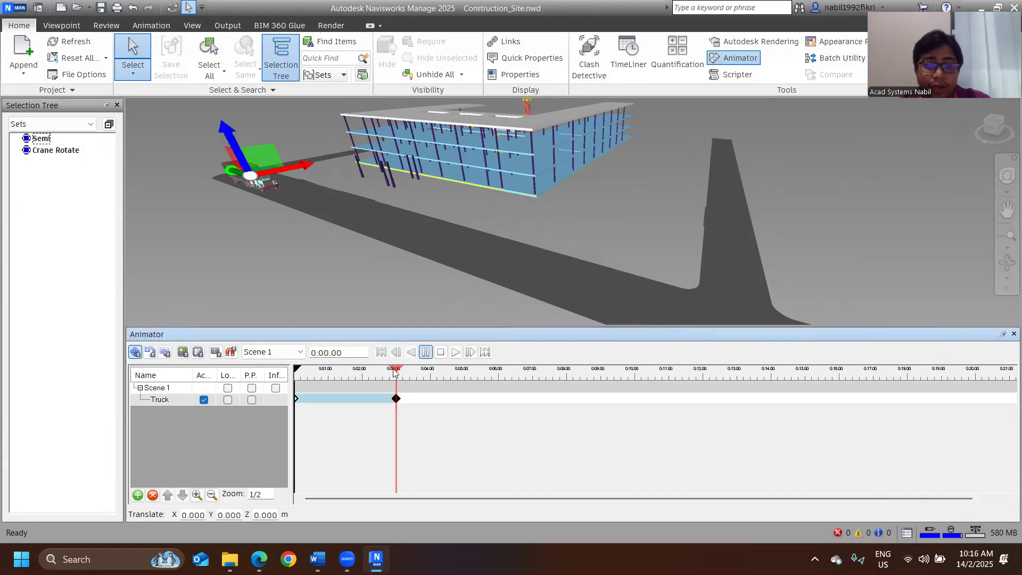
left_click(456, 352)
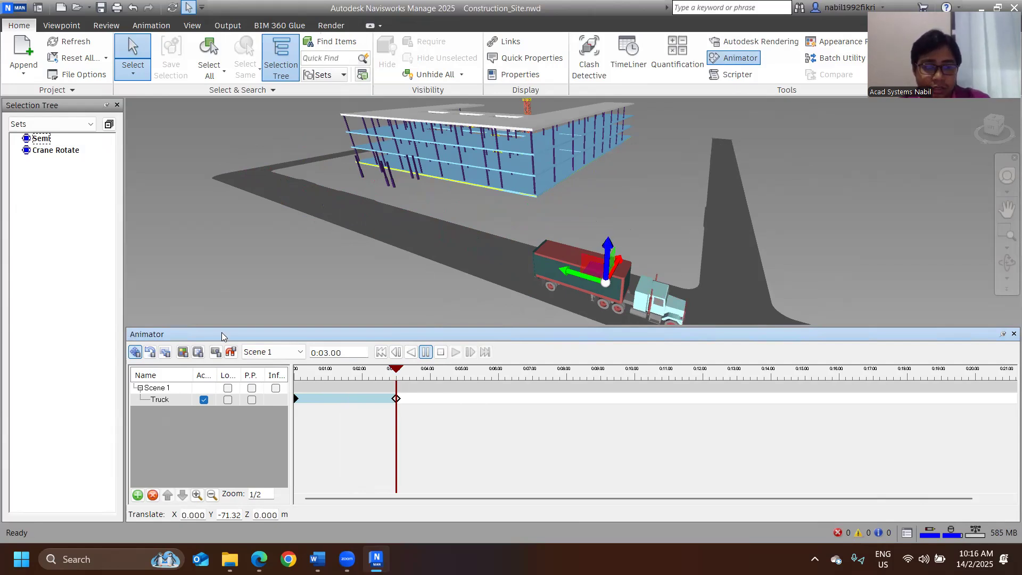
Try to rotate the truck about 95° around the Z axis at 0:03.00, and scrub the timeline back to 0:02.56.
left_click(150, 353)
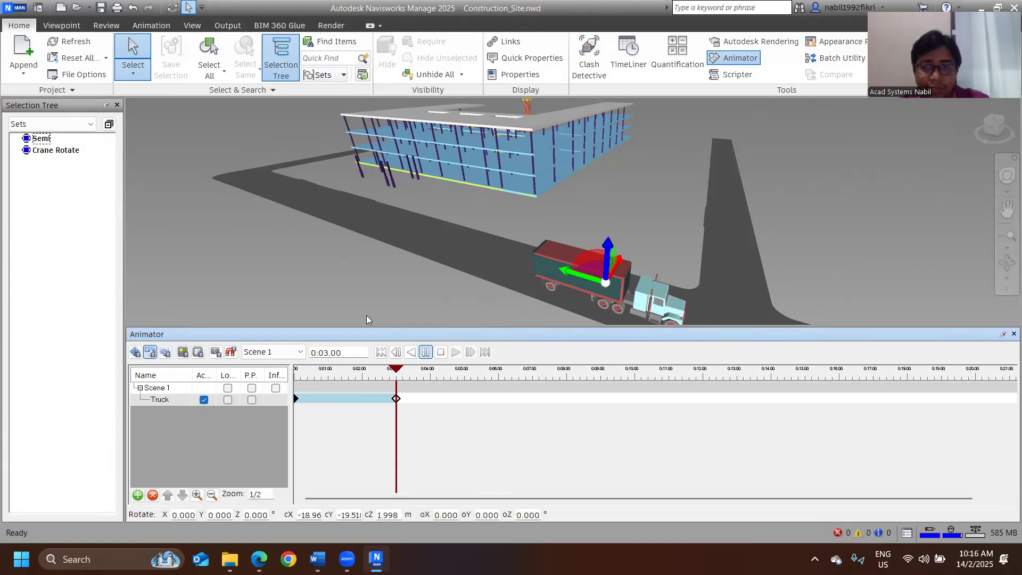
middle_click_drag(403, 278, 633, 286)
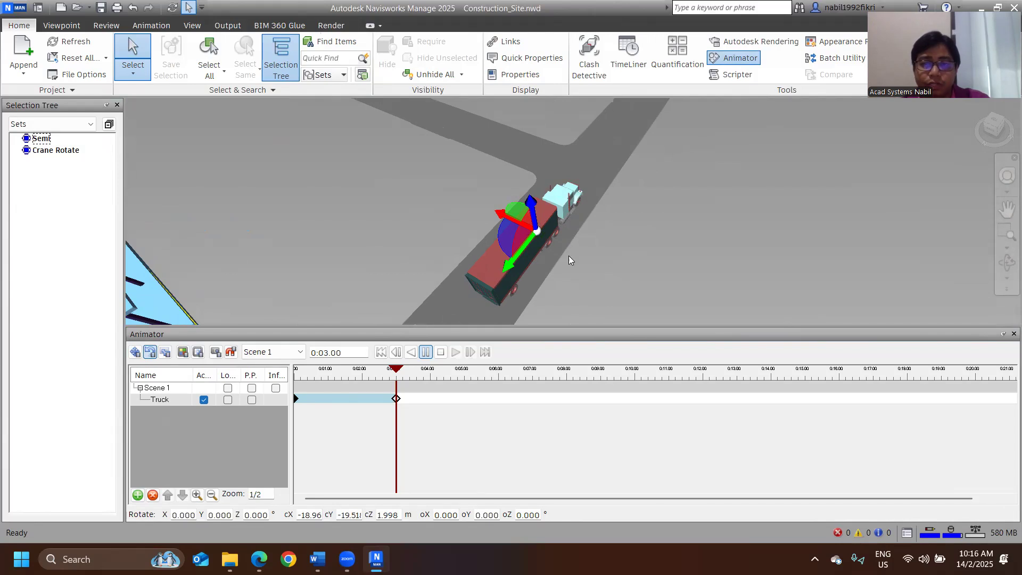
scroll(549, 254, "down", 2)
left_click_drag(503, 238, 541, 248)
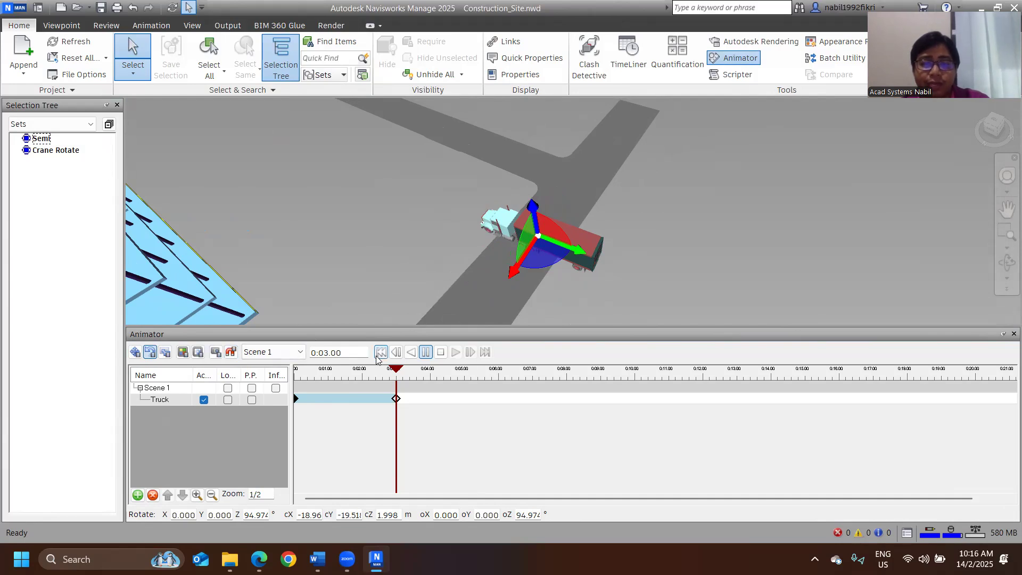
left_click_drag(392, 372, 381, 371)
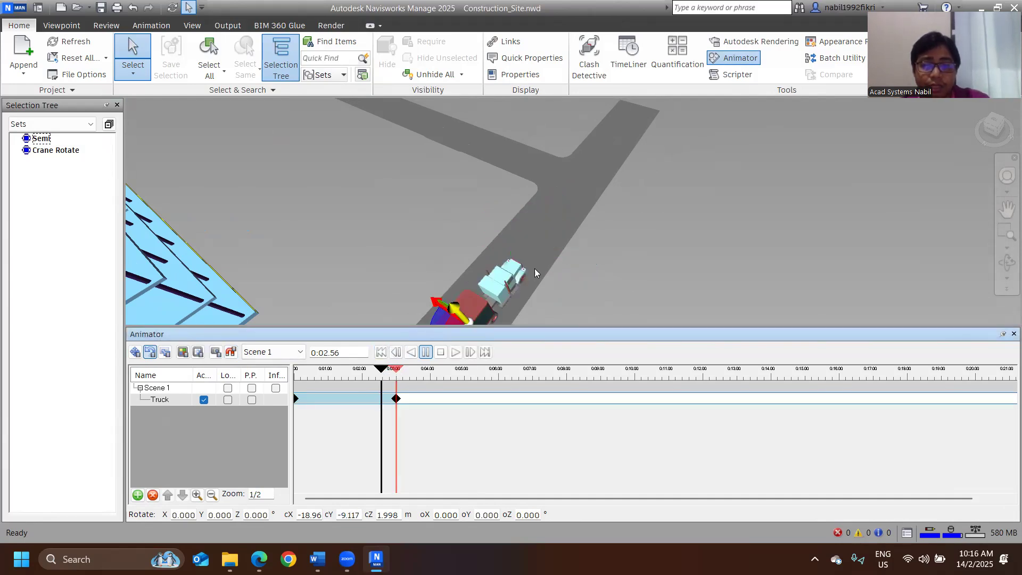
scroll(450, 294, "down", 3)
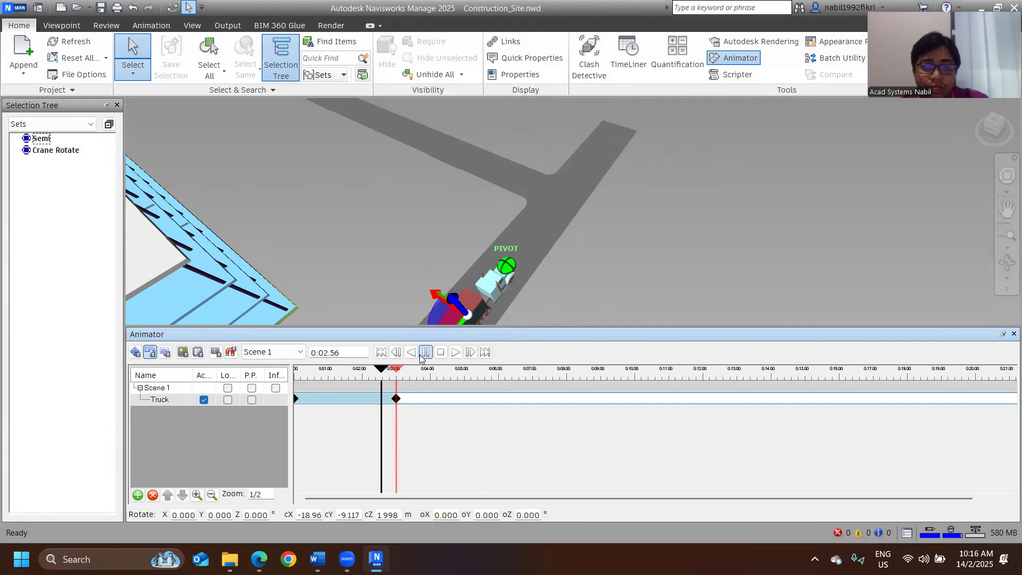
Set the time position of Scene 1 to 0:05.00.
left_click(470, 353)
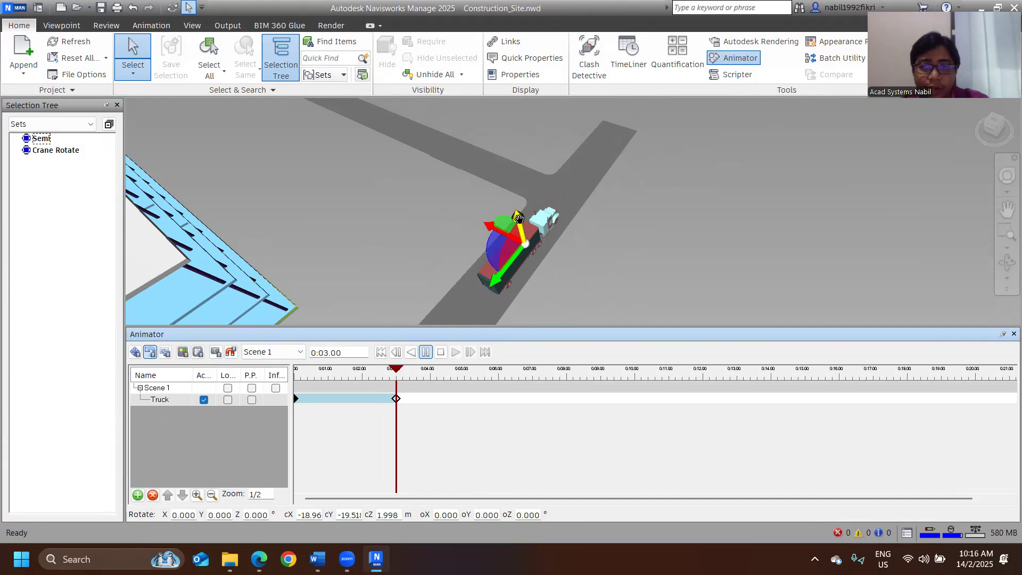
left_click_drag(491, 230, 530, 219)
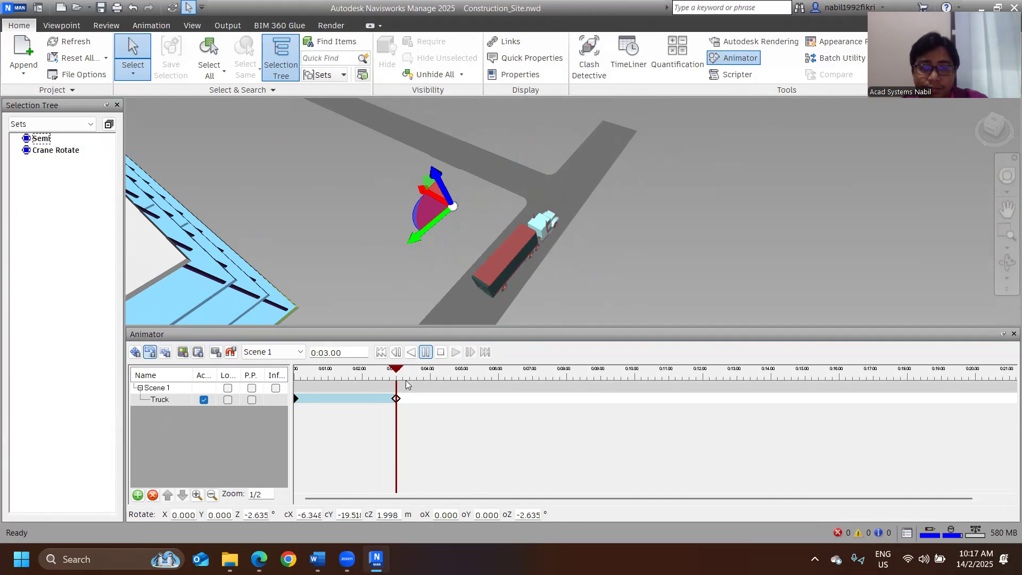
mouse_move(399, 376)
left_mouse_down()
mouse_move(376, 378)
mouse_move(466, 382)
left_mouse_up()
left_click_drag(329, 352, 354, 352)
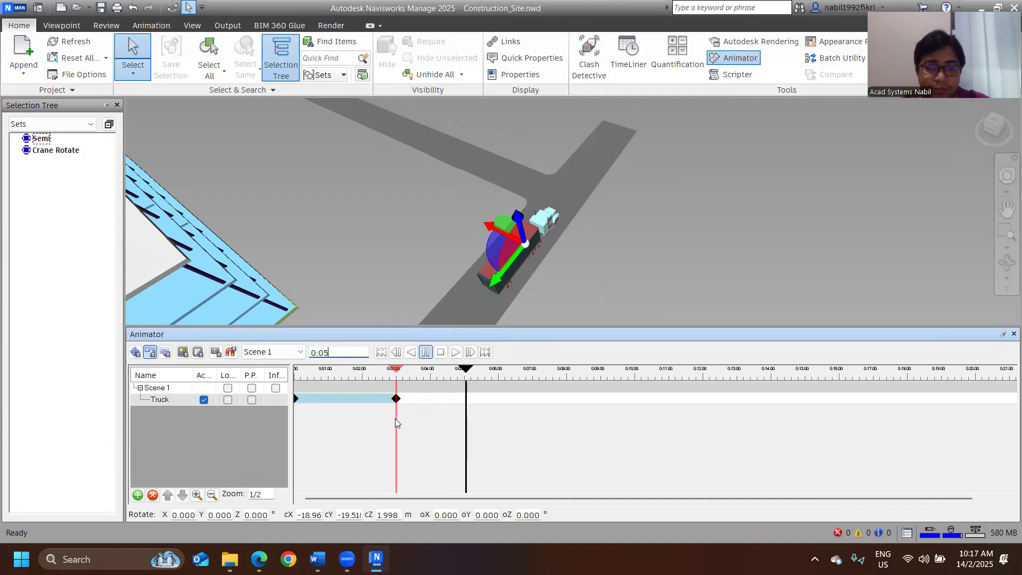
Offset the truck's rotation centre to the inner side of the junction, rotate it about 89.26° around Z, and capture a keyframe at 0:05.00.
left_click_drag(486, 230, 436, 203)
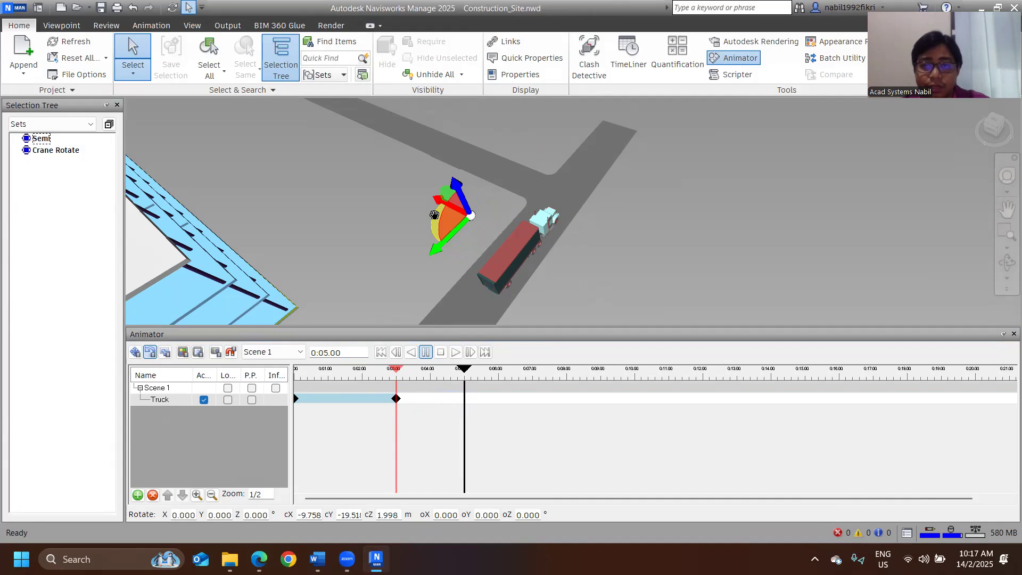
left_click_drag(434, 219, 464, 243)
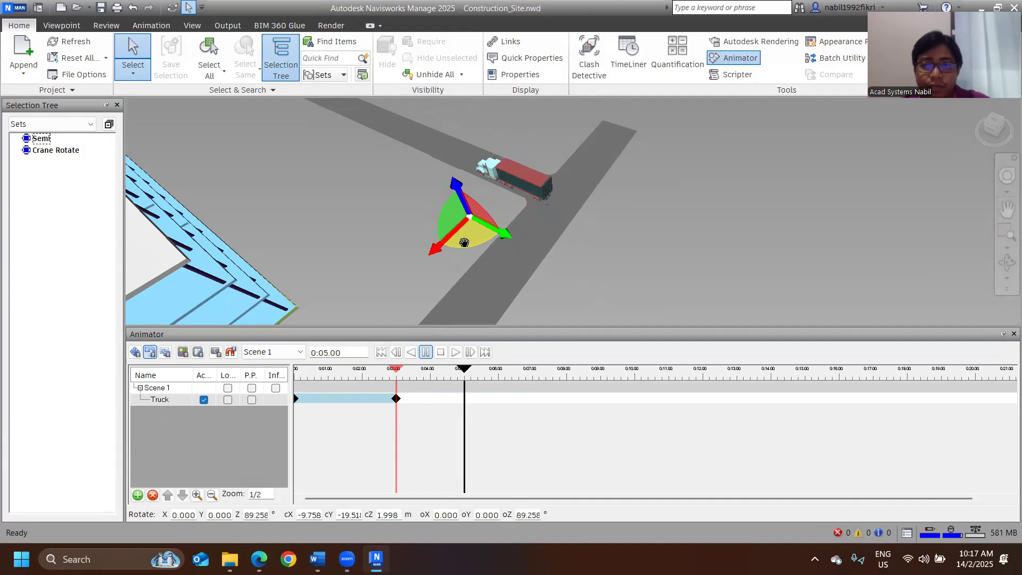
left_click(216, 352)
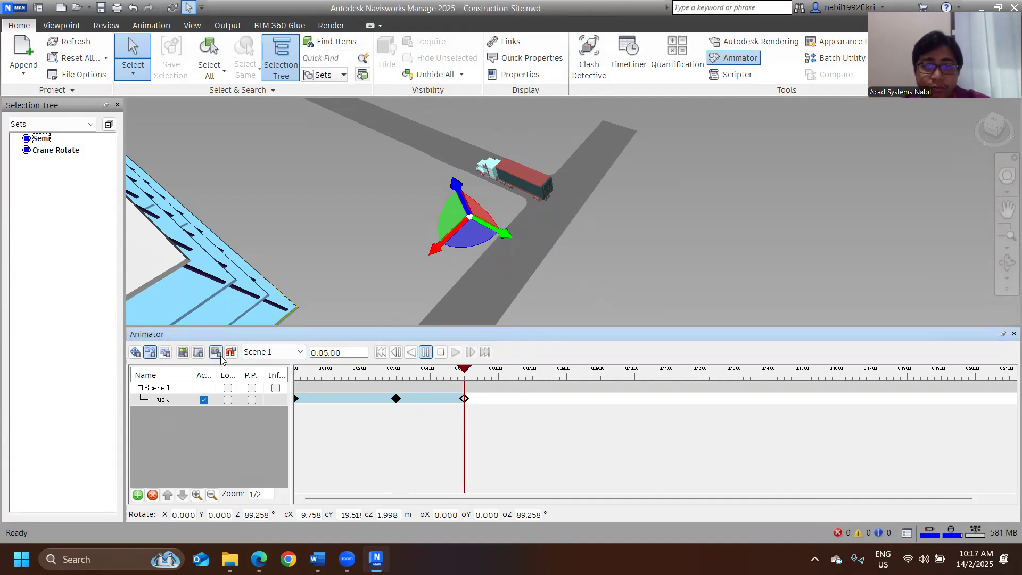
Scrub Scene 1 back to 0:02.25 and play the truck's approach and turn at the junction.
left_click_drag(467, 375, 373, 364)
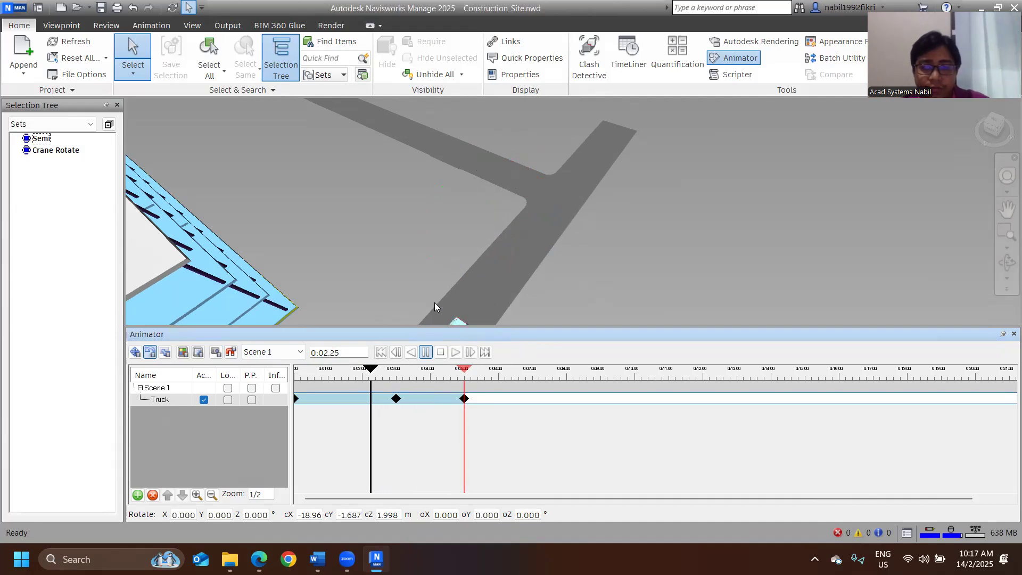
scroll(435, 302, "down", 2)
middle_click_drag(441, 273, 459, 211)
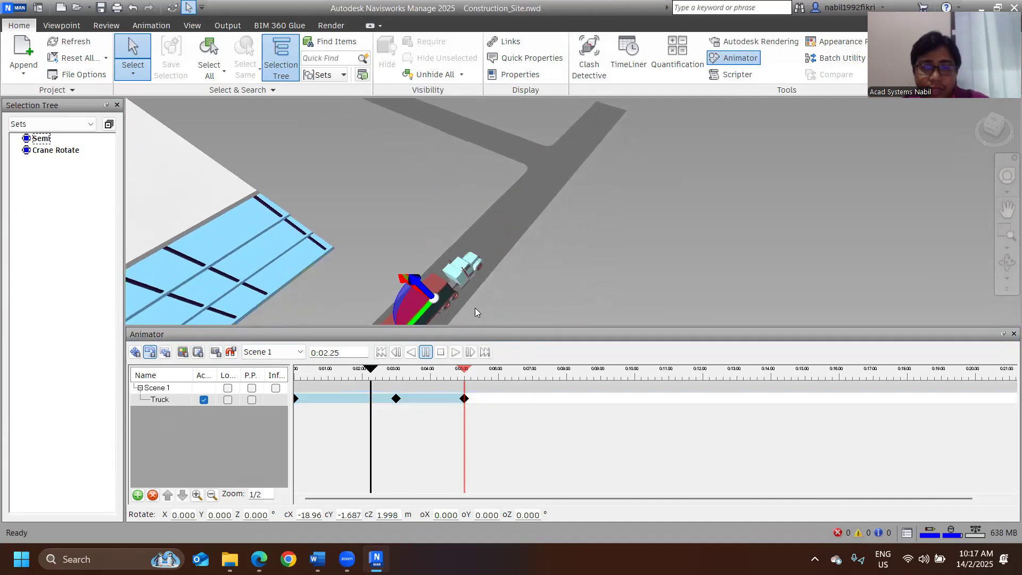
left_click(456, 352)
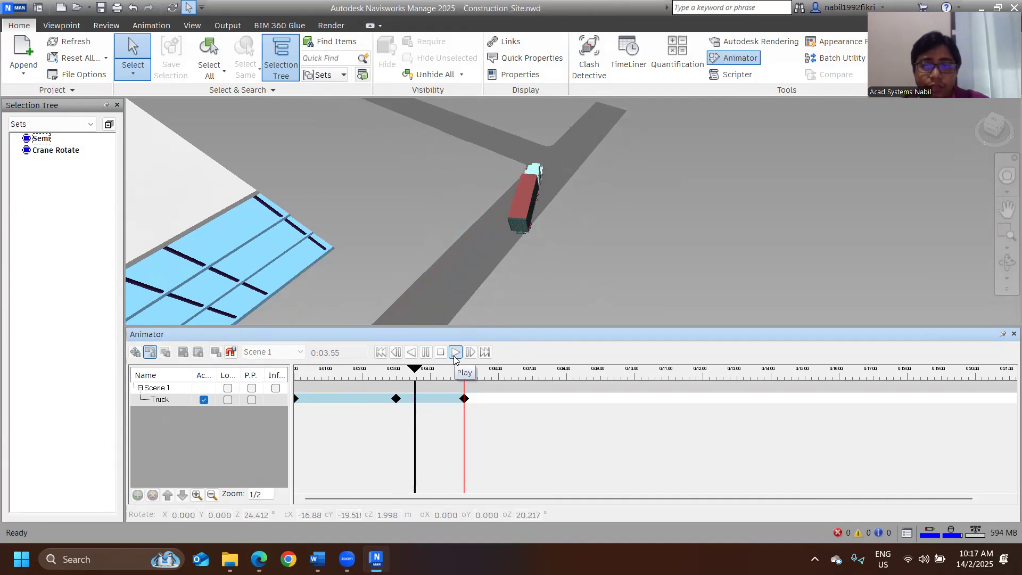
left_click(455, 353)
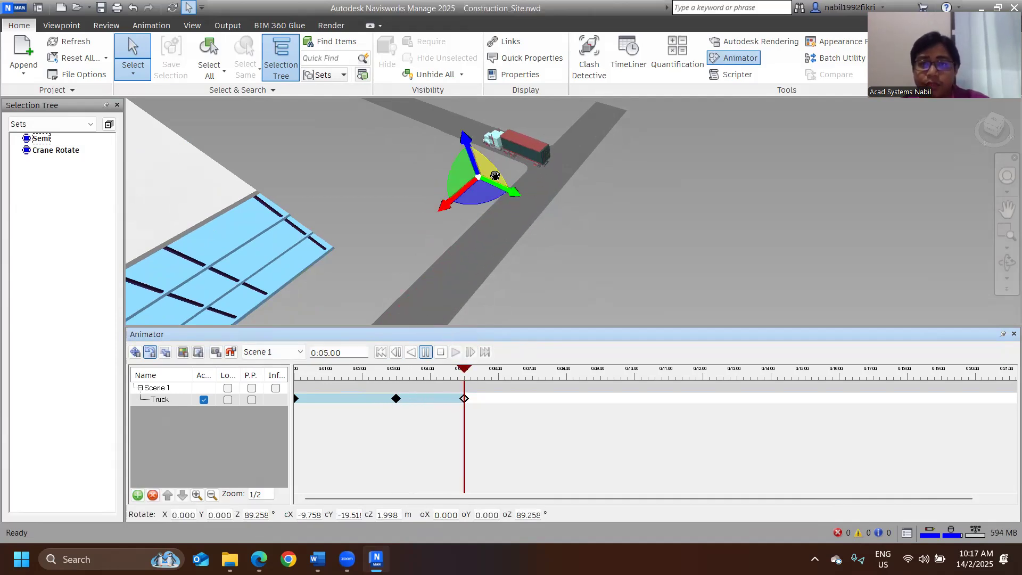
Shift the truck's turn keyframe earlier to 0:04.16 and replay the animation from the start.
left_click_drag(465, 370, 503, 372)
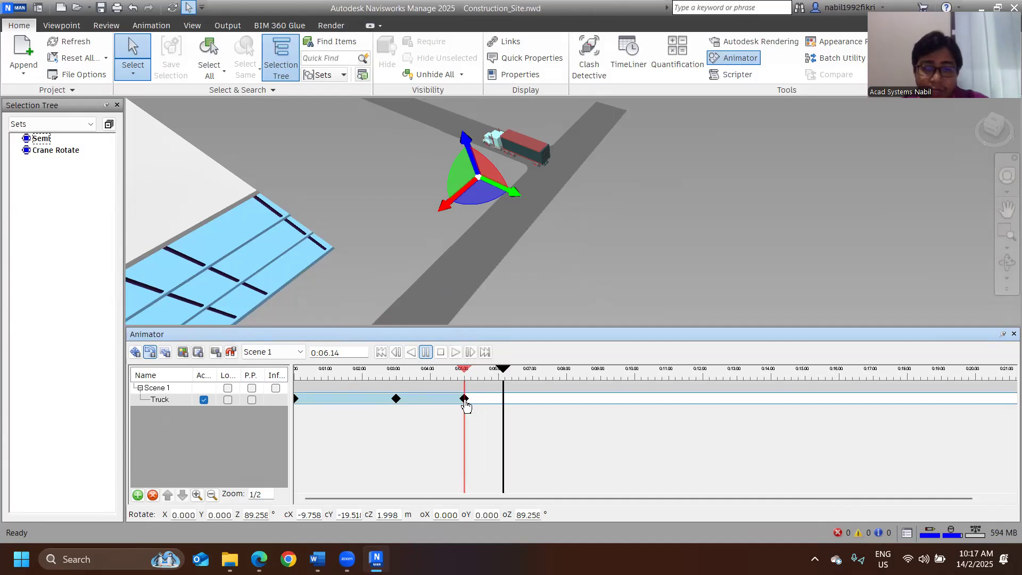
left_click_drag(465, 399, 436, 401)
left_click(381, 352)
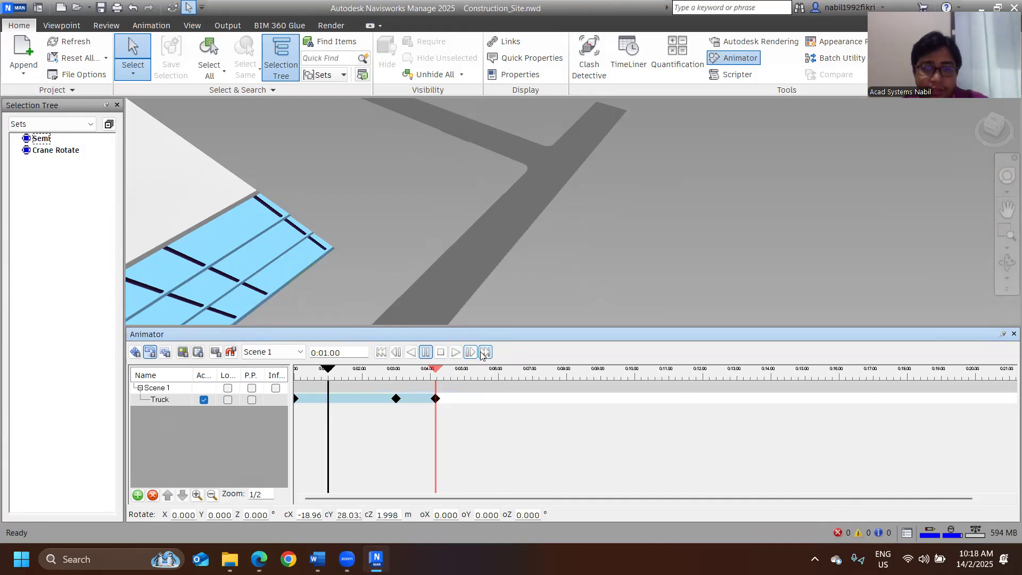
left_click(479, 353)
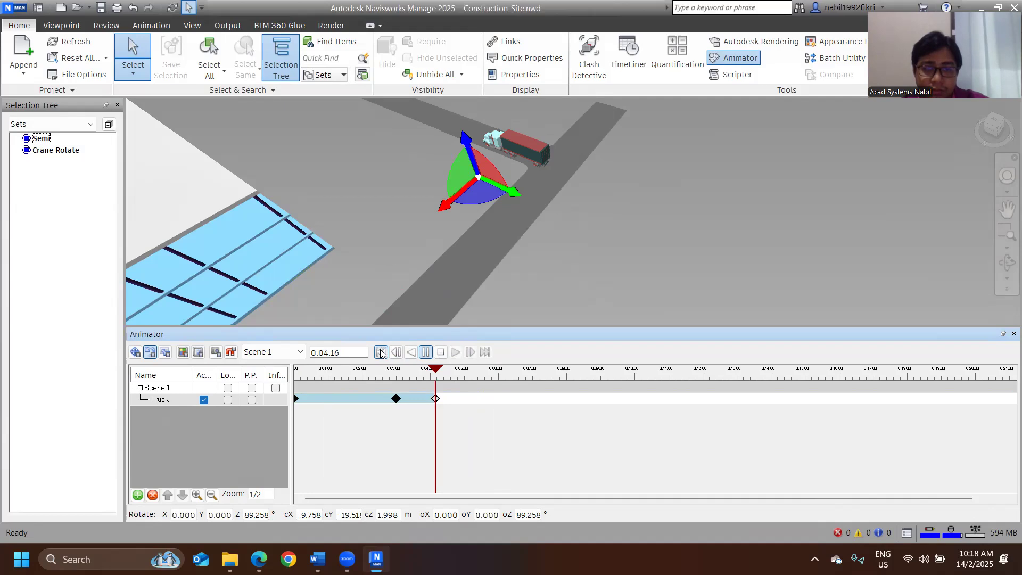
left_click(381, 352)
left_click(455, 352)
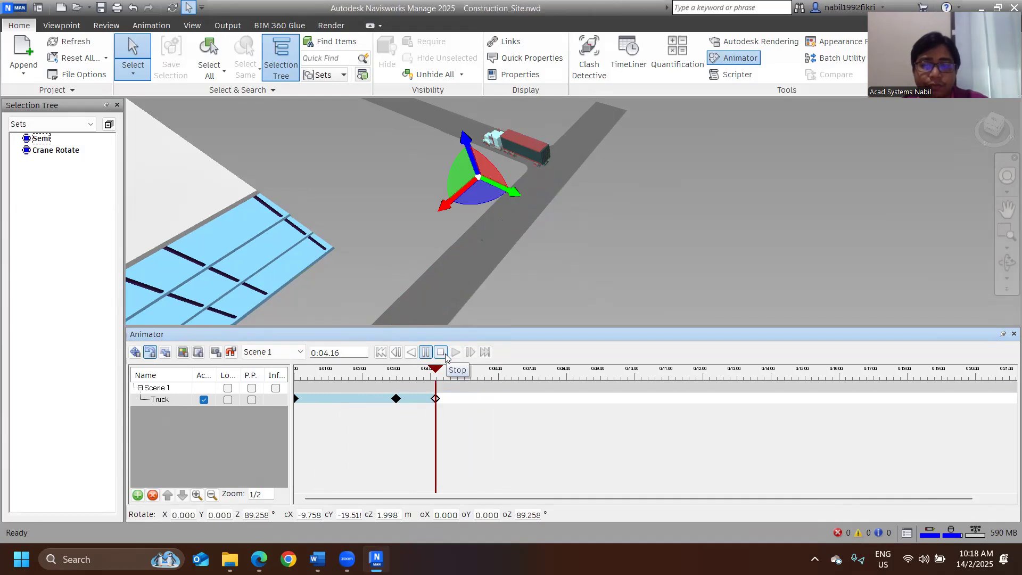
Translate the truck along the side road to X about 100.28 m and capture a keyframe at 0:06.00.
left_click_drag(436, 374, 500, 377)
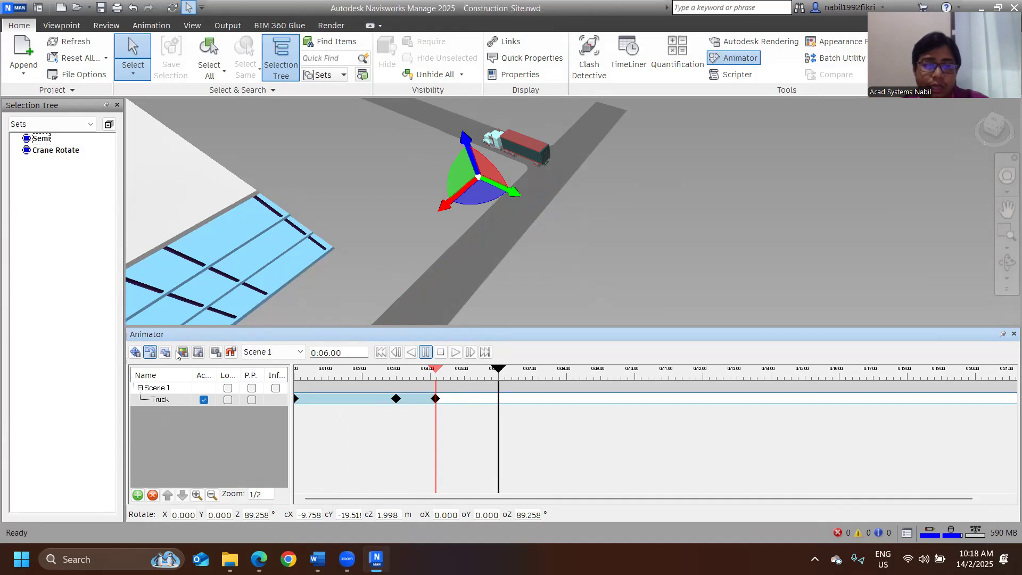
left_click(141, 355)
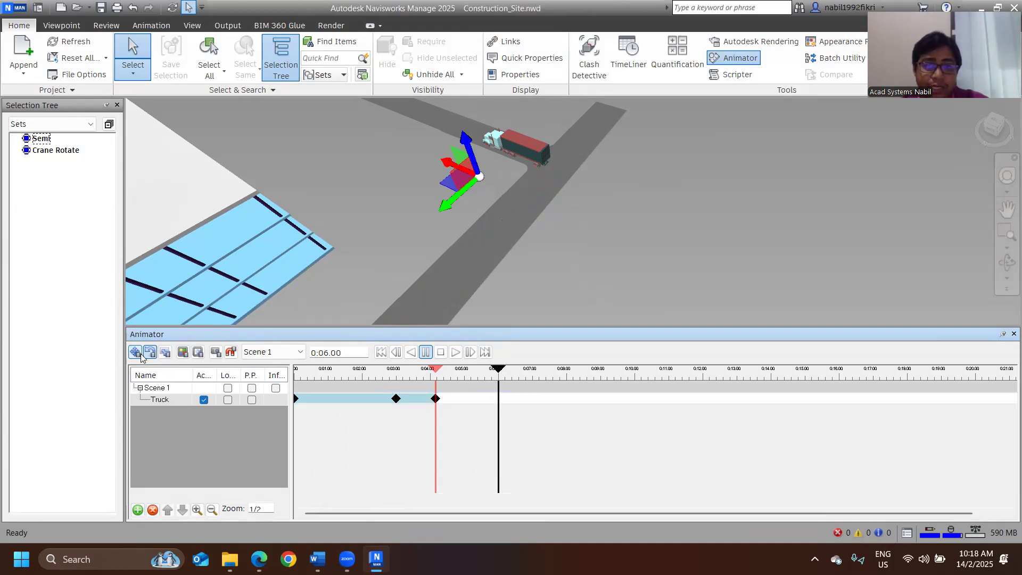
middle_click_drag(379, 198, 637, 252, "shift")
scroll(607, 240, "down", 2)
scroll(492, 207, "down", 1)
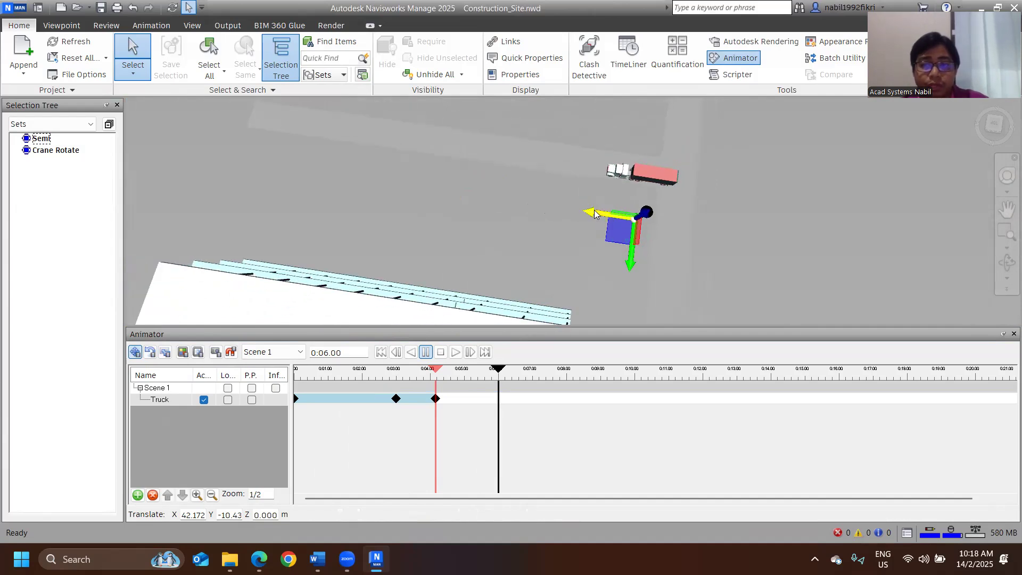
middle_click_drag(525, 206, 388, 196)
left_click_drag(388, 196, 299, 183)
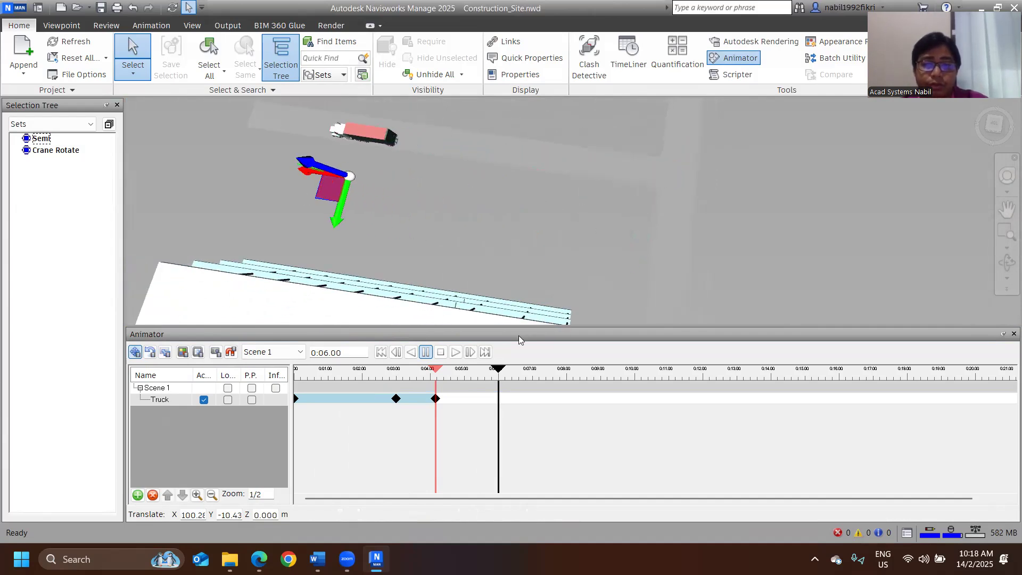
left_click(215, 352)
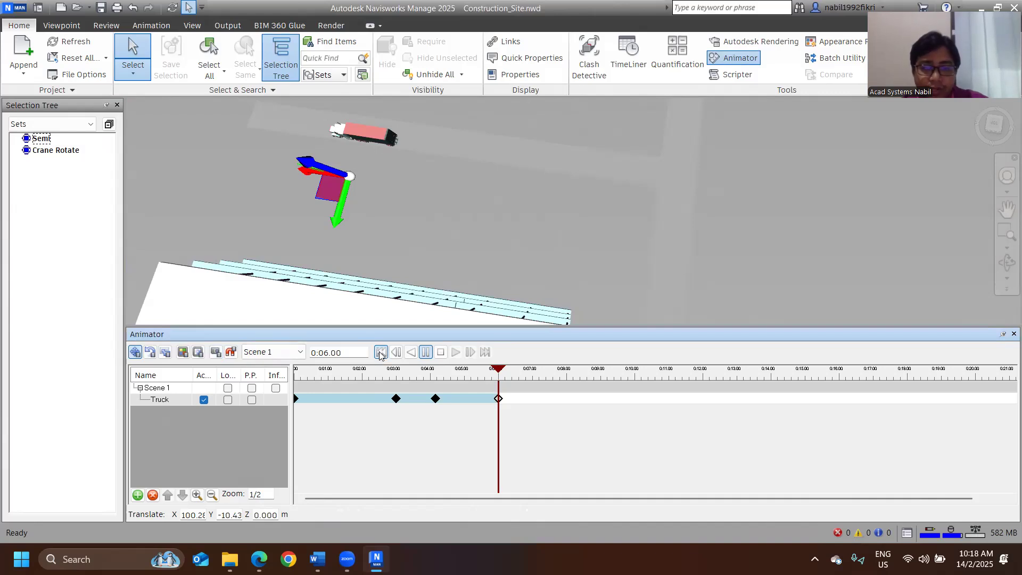
Replay the complete truck animation from the start with the whole construction site in view.
left_click(441, 352)
scroll(543, 288, "down", 3)
scroll(543, 288, "down", 4)
middle_click_drag(543, 288, 269, 240, "shift")
left_click(455, 355)
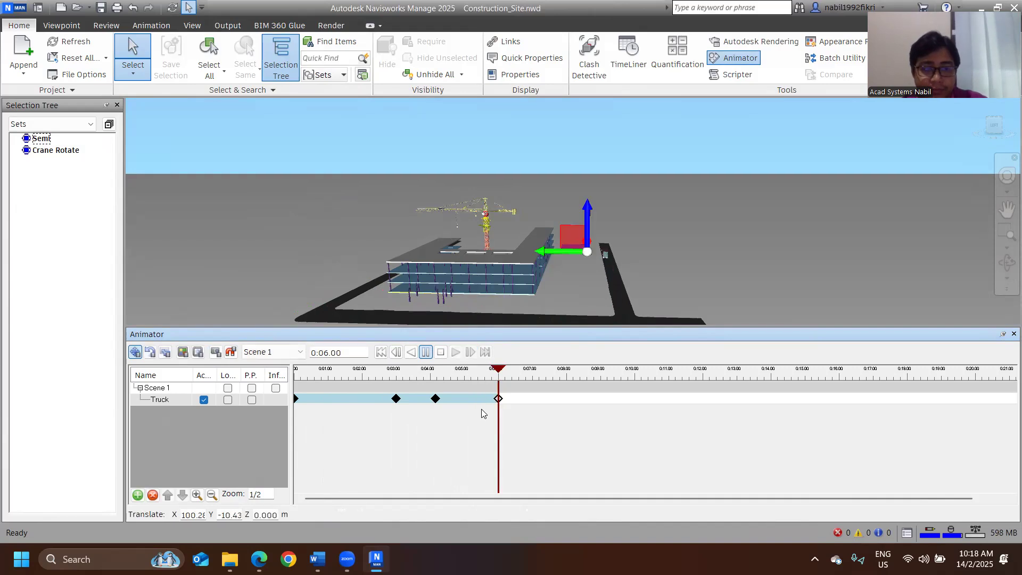
Turn off the truck's translation gizmo and select the Crane Rotate set on the tower crane.
scroll(531, 267, "up", 4)
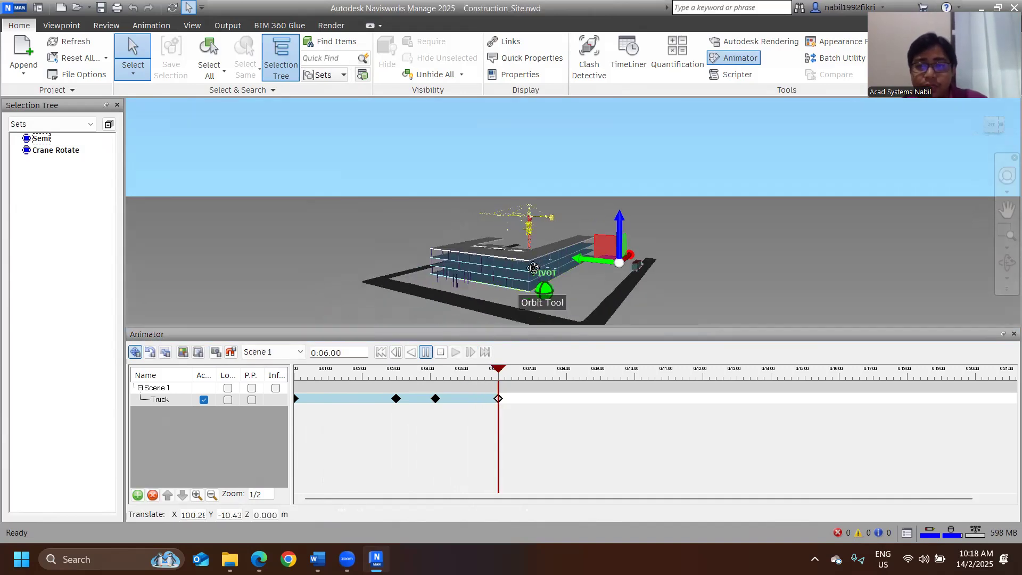
scroll(531, 268, "up", 2)
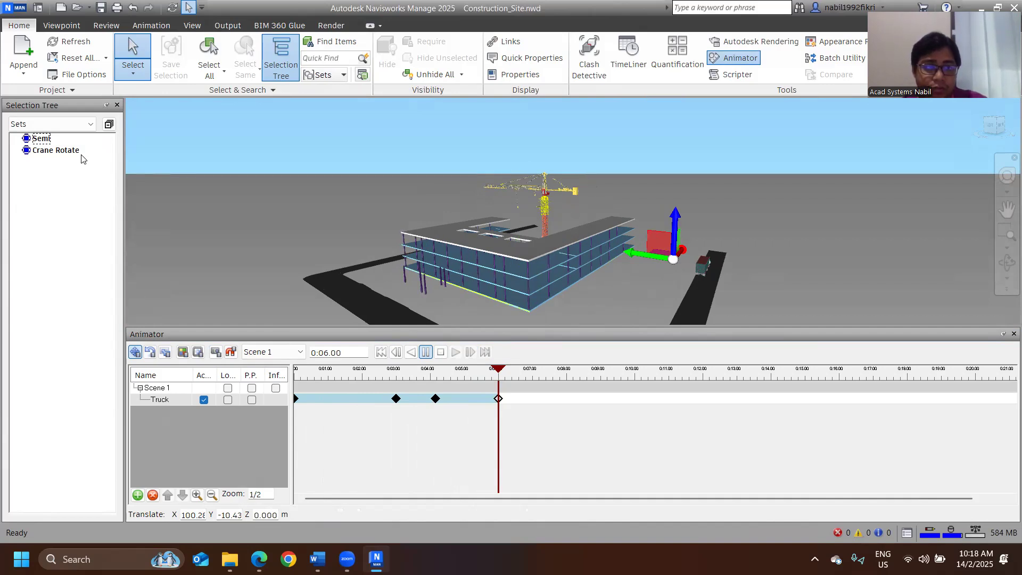
scroll(543, 187, "up", 5)
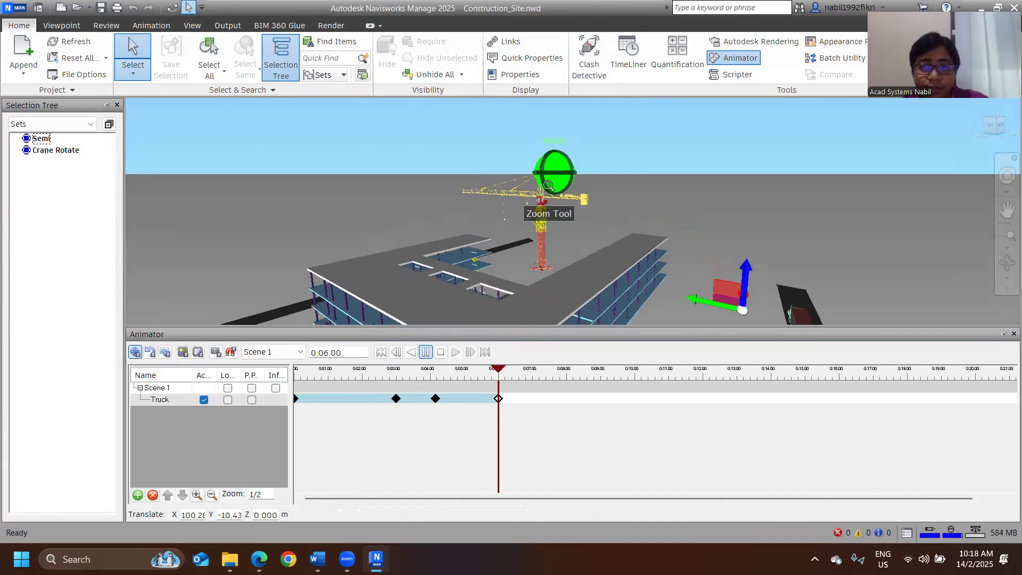
left_click(507, 179)
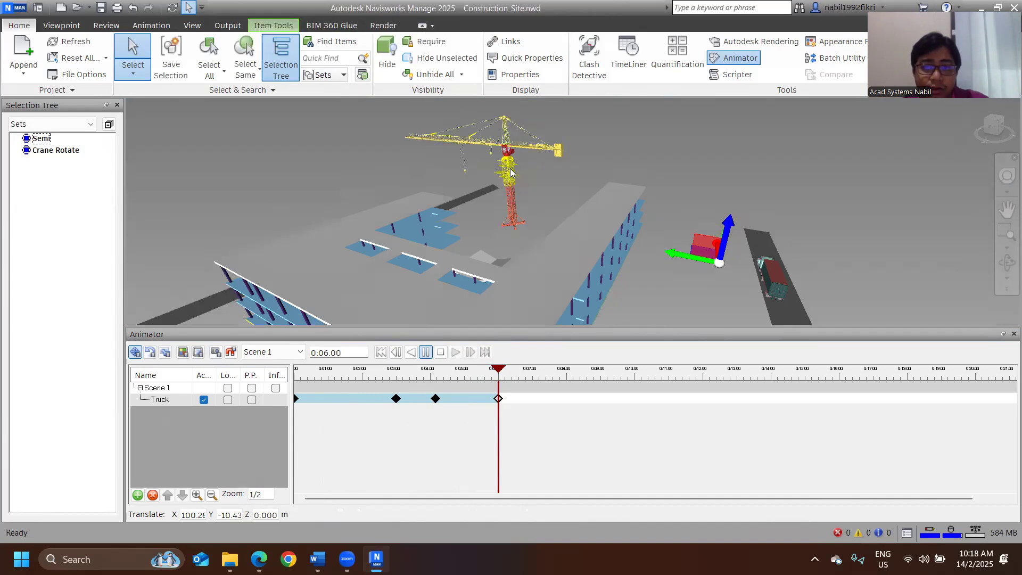
left_click(135, 352)
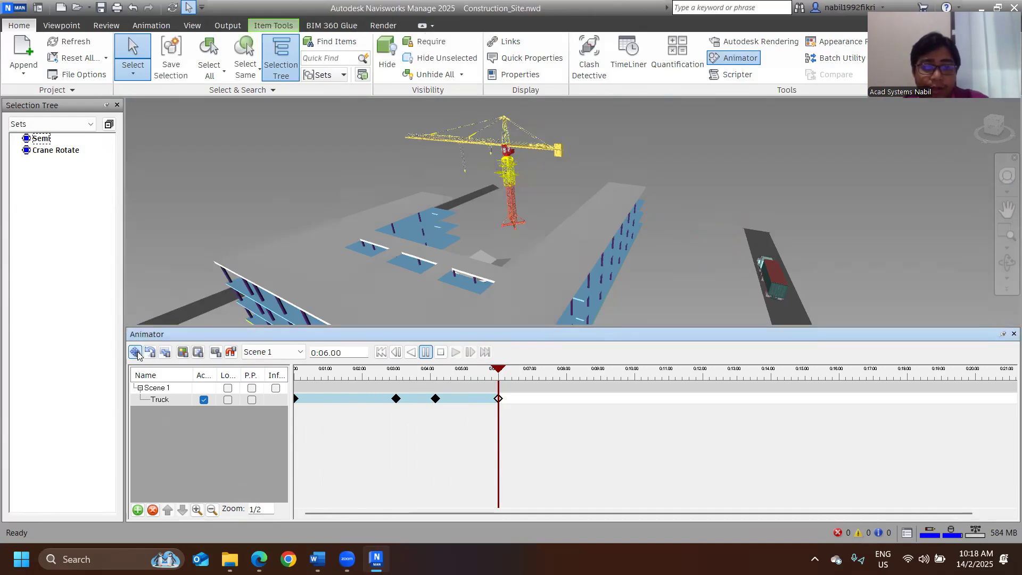
middle_click_drag(521, 169, 530, 169, "shift")
scroll(530, 169, "up", 1)
left_click(474, 180)
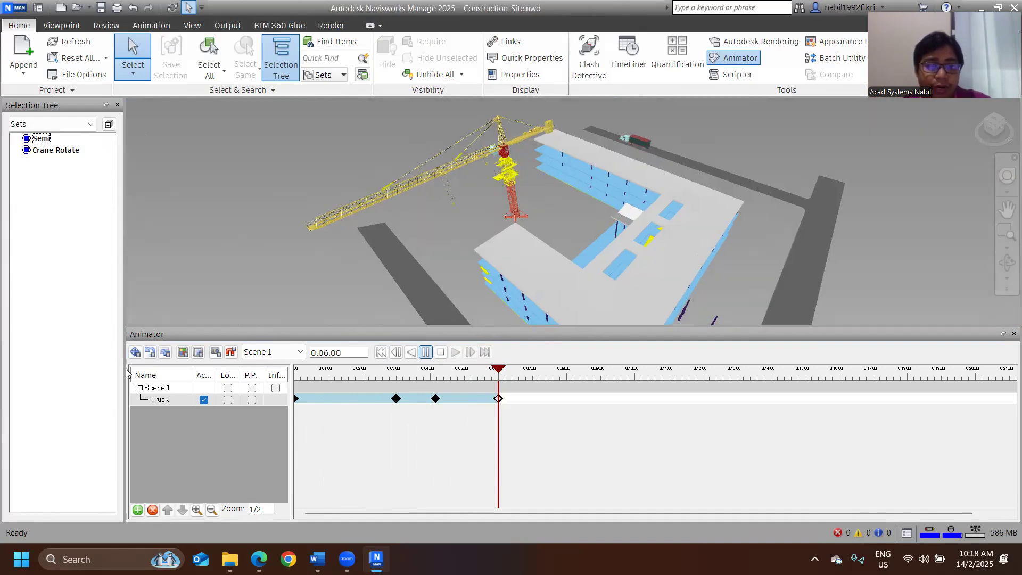
middle_click_drag(594, 172, 547, 175)
left_click(56, 150)
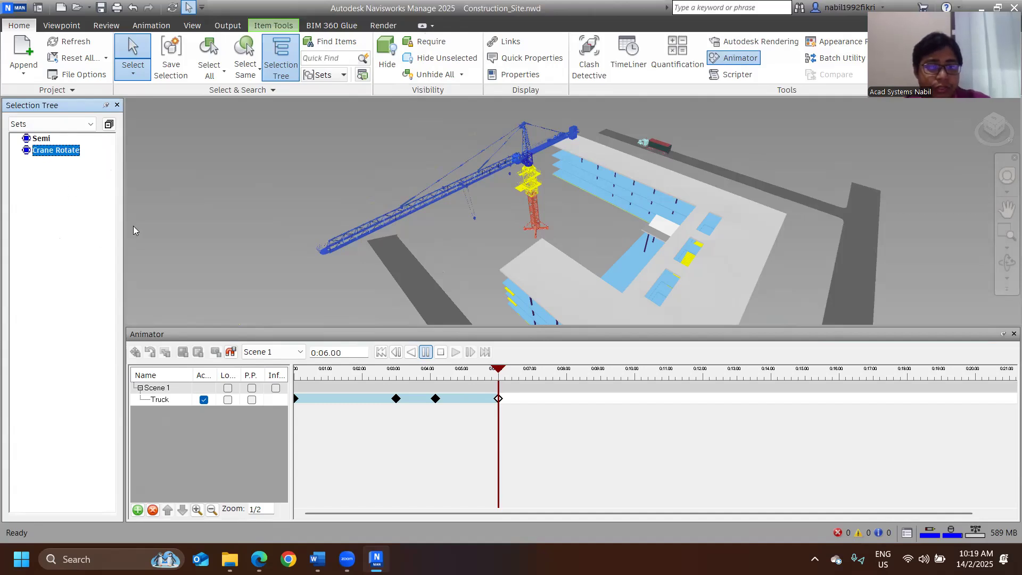
Add an animation set to Scene 1 from the current selection and name it Crane.
right_click(161, 393)
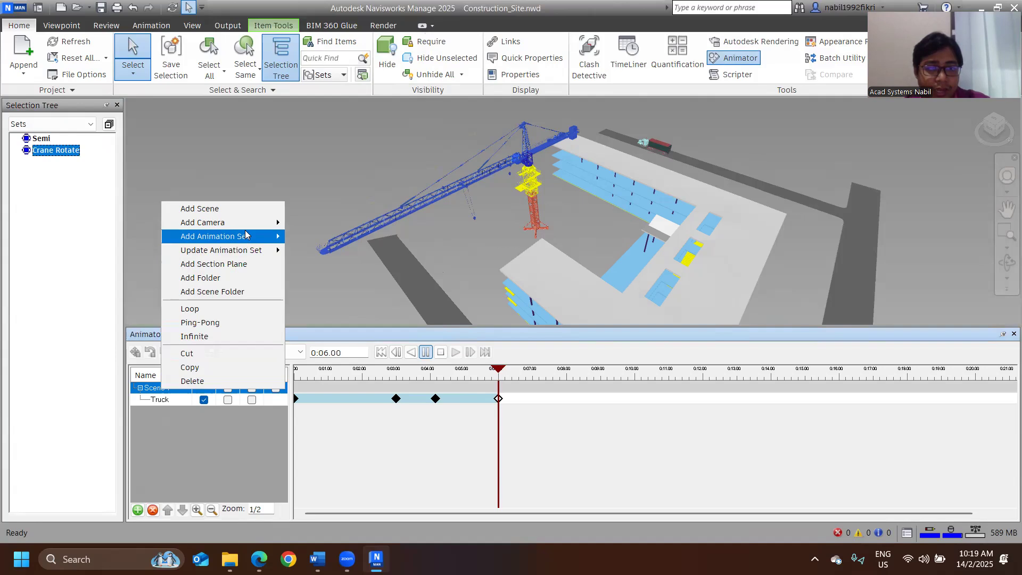
mouse_move(246, 228)
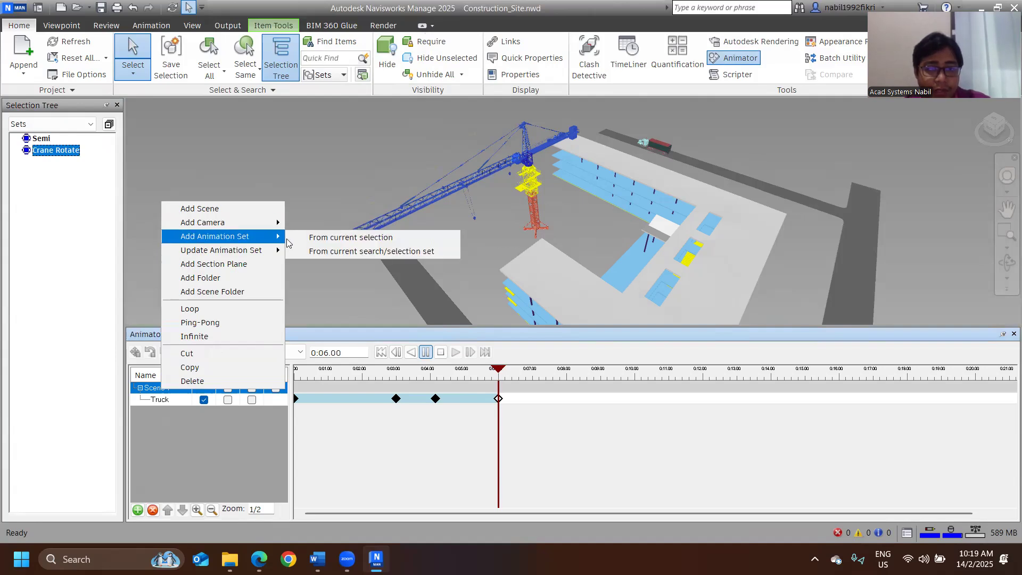
left_click(308, 237)
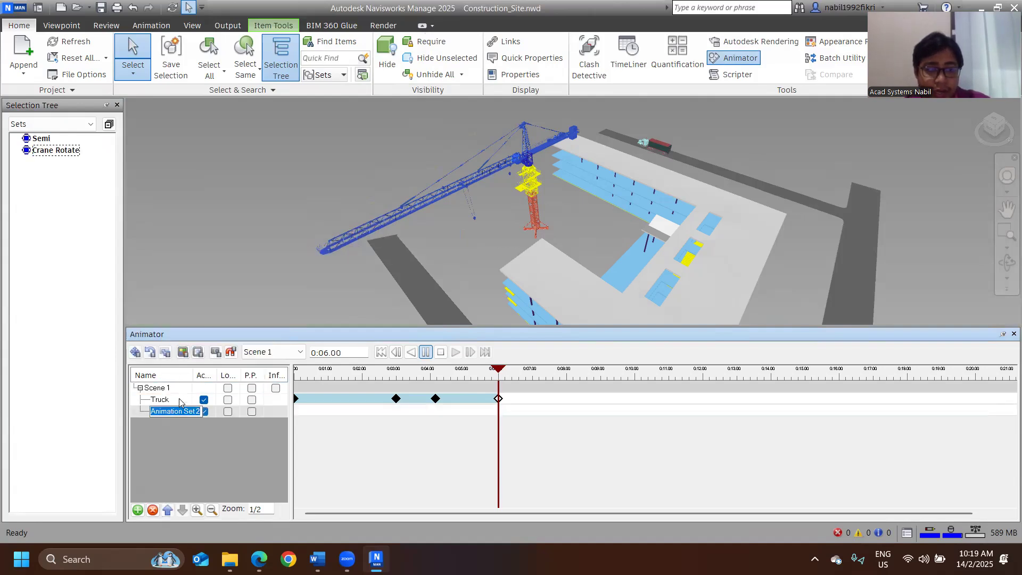
type("C")
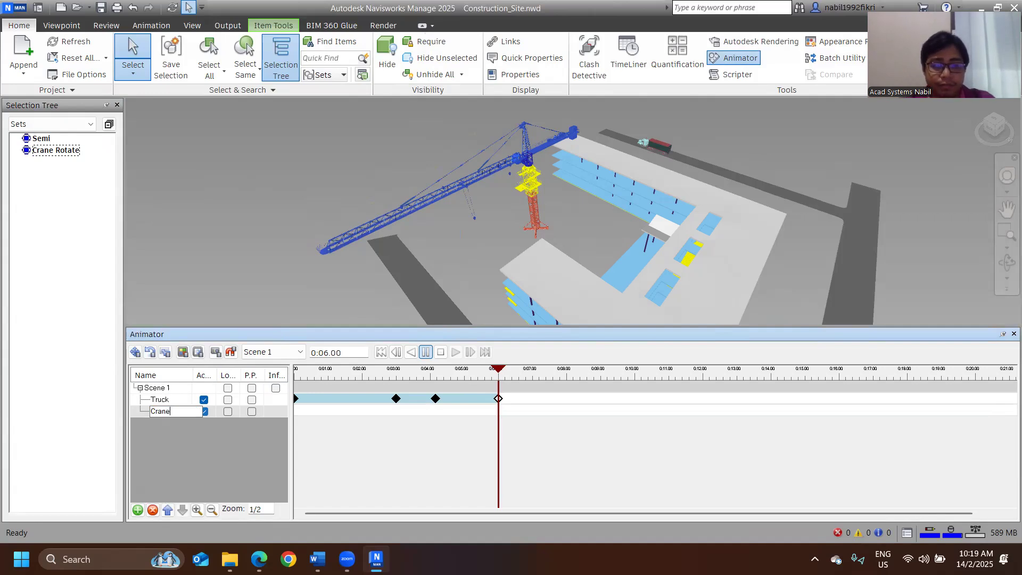
type("rane")
key("Return")
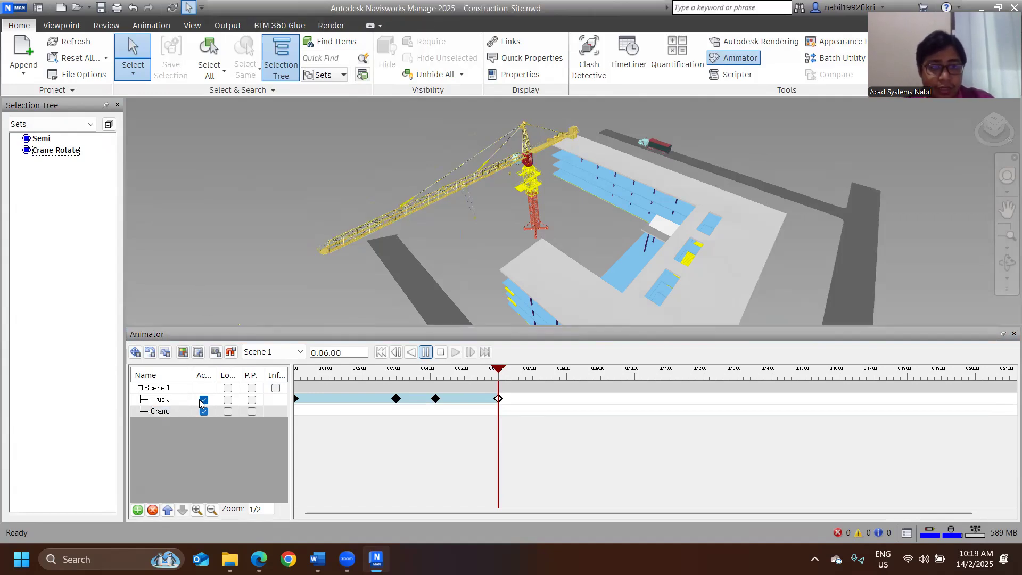
Select the Truck animation set, rewind Scene 1 to 0:00.00, and view the site from the top.
left_click(169, 411)
left_click(170, 402)
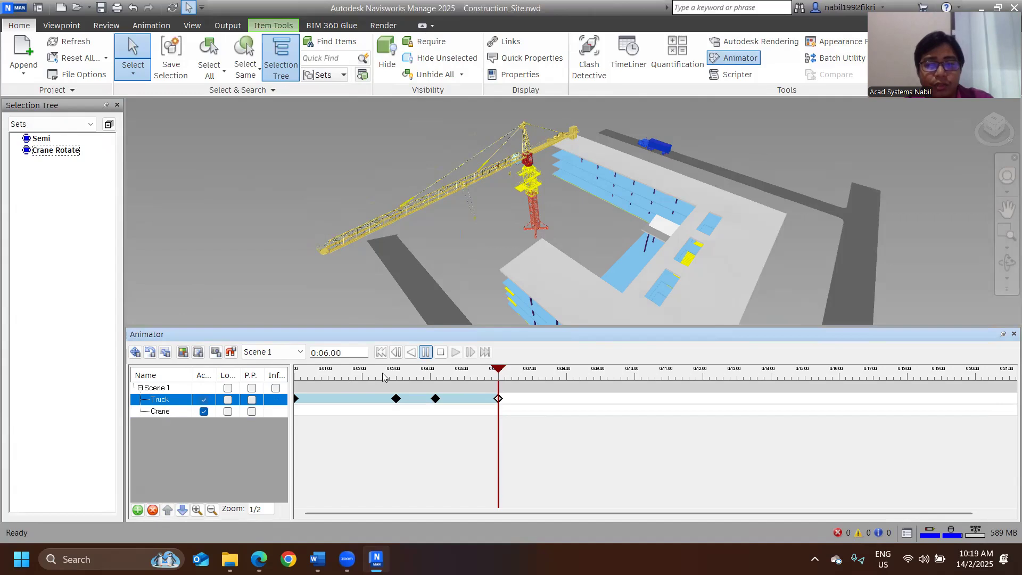
left_click(381, 352)
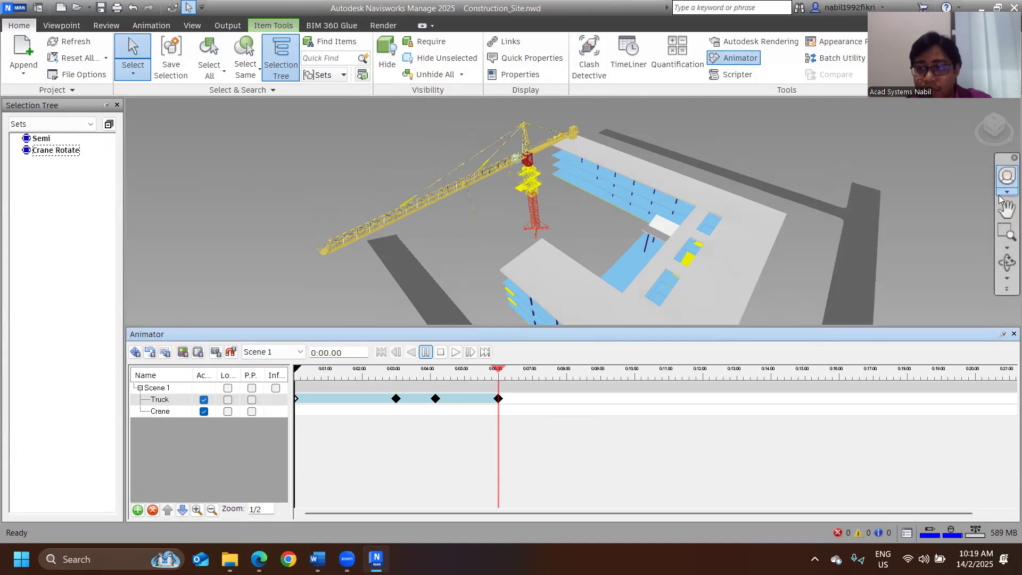
left_click(995, 123)
scroll(567, 185, "down", 4)
scroll(566, 186, "down", 3)
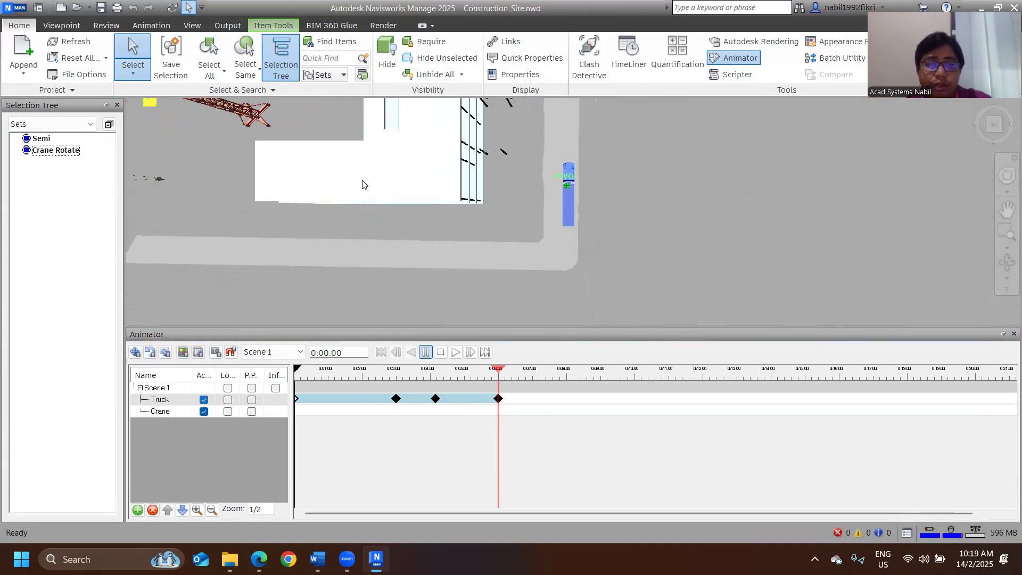
Switch the camera to Orthographic for the top view of the tower crane.
middle_click_drag(425, 197, 634, 267)
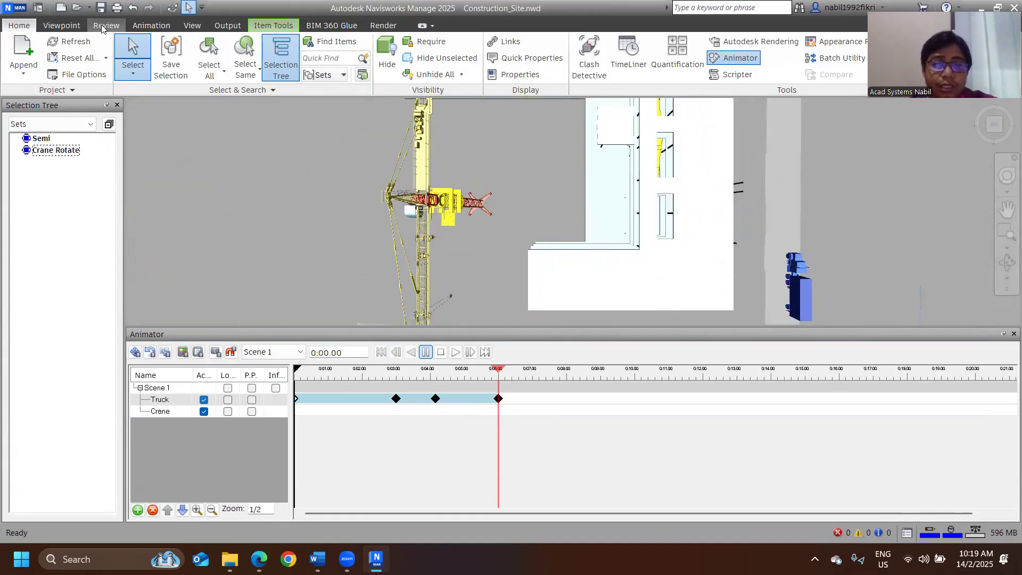
left_click(58, 28)
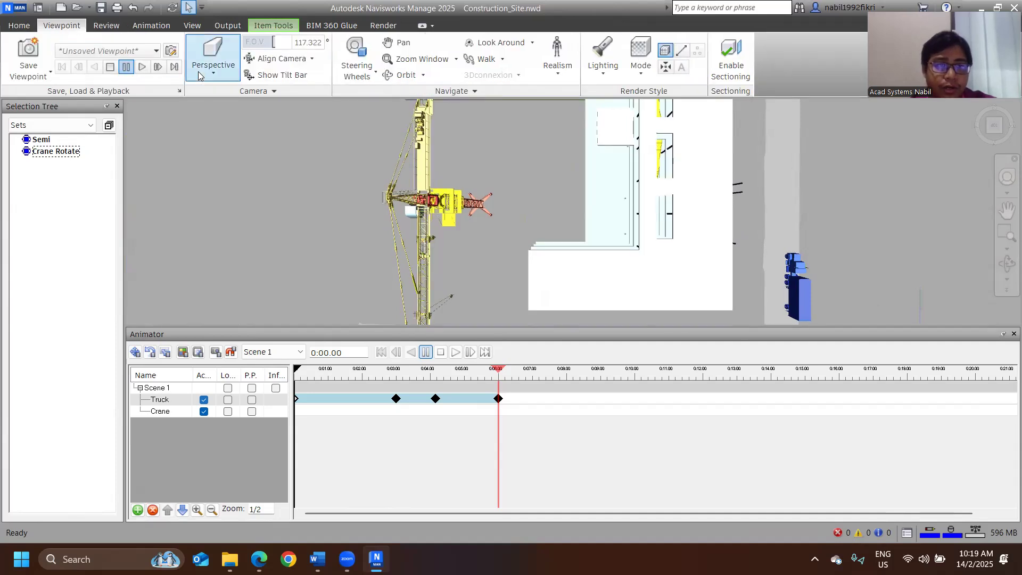
left_click(213, 78)
left_click(226, 121)
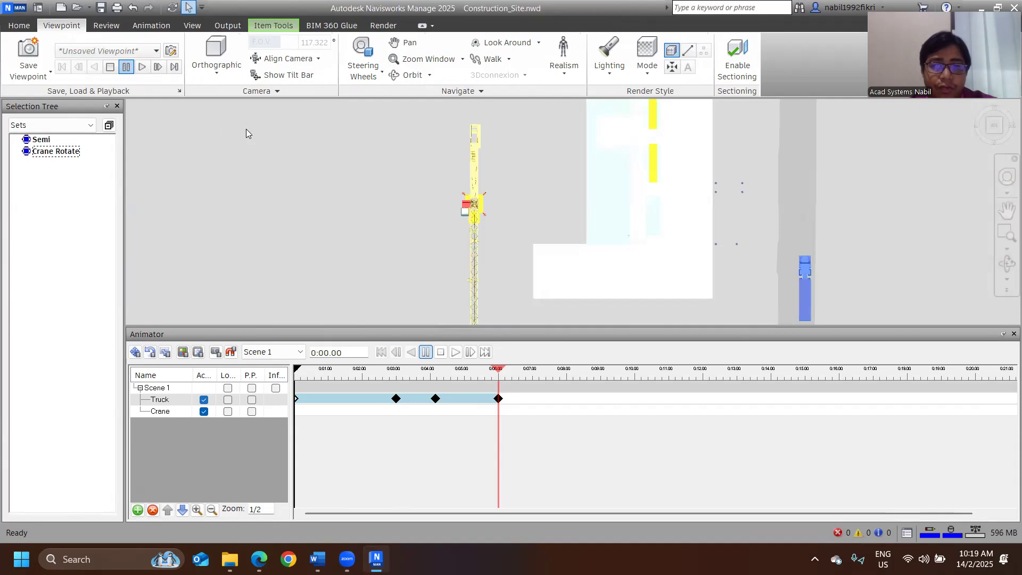
scroll(497, 257, "up", 3)
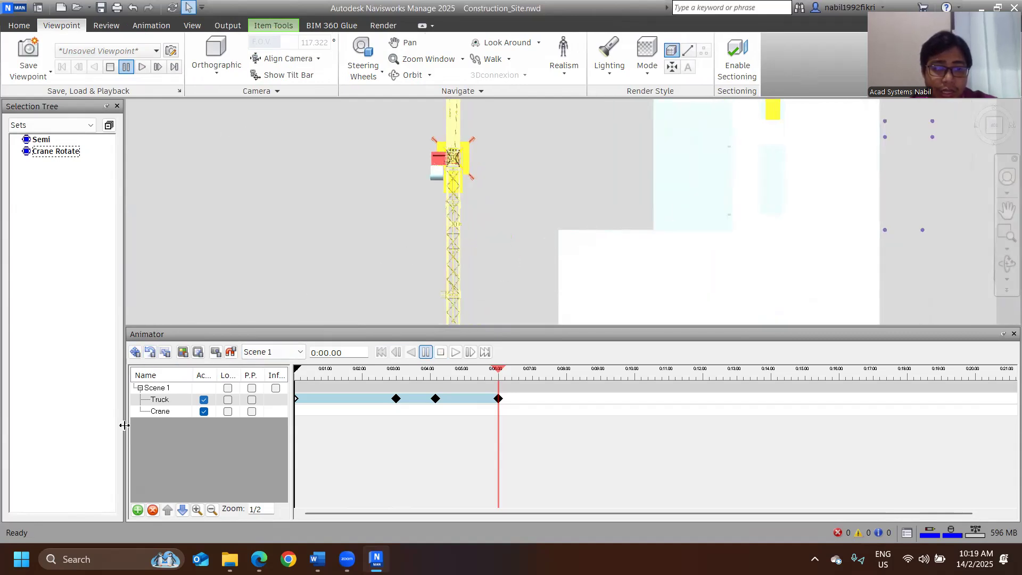
Capture a starting keyframe for the Crane set at 0:00.00 and advance the timeline to about 0:02.44.
left_click(178, 411)
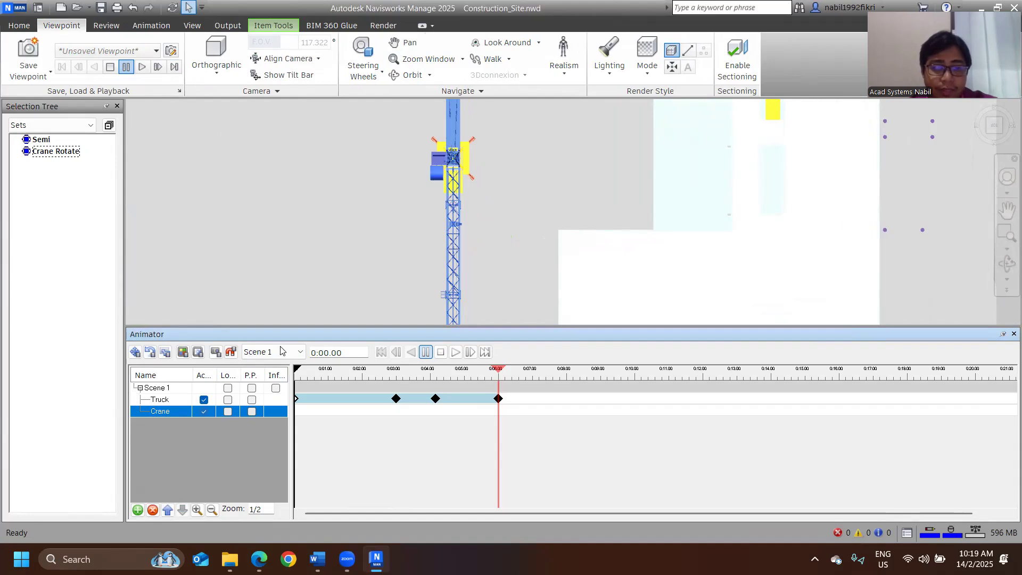
left_click(219, 355)
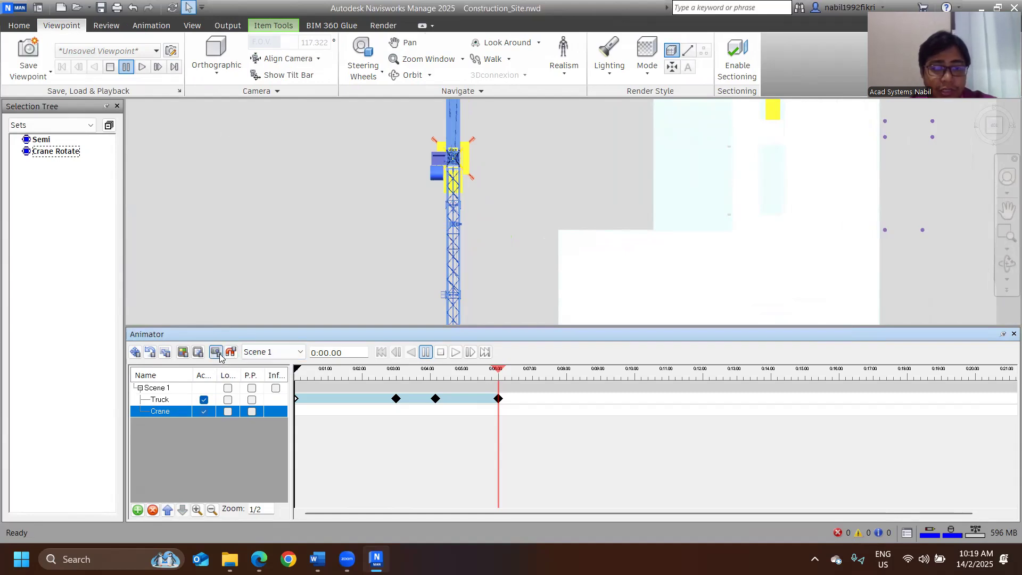
left_click_drag(297, 372, 380, 387)
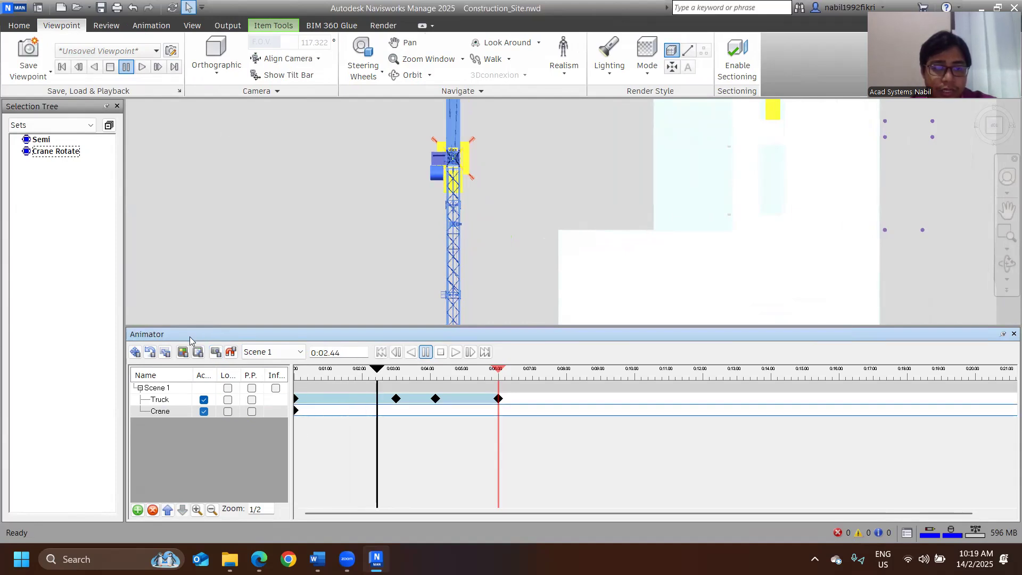
Activate Rotate for the Crane set and place its rotation centre on the crane mast at about X 49.35 m, Y 34.41 m.
scroll(386, 219, "down", 2)
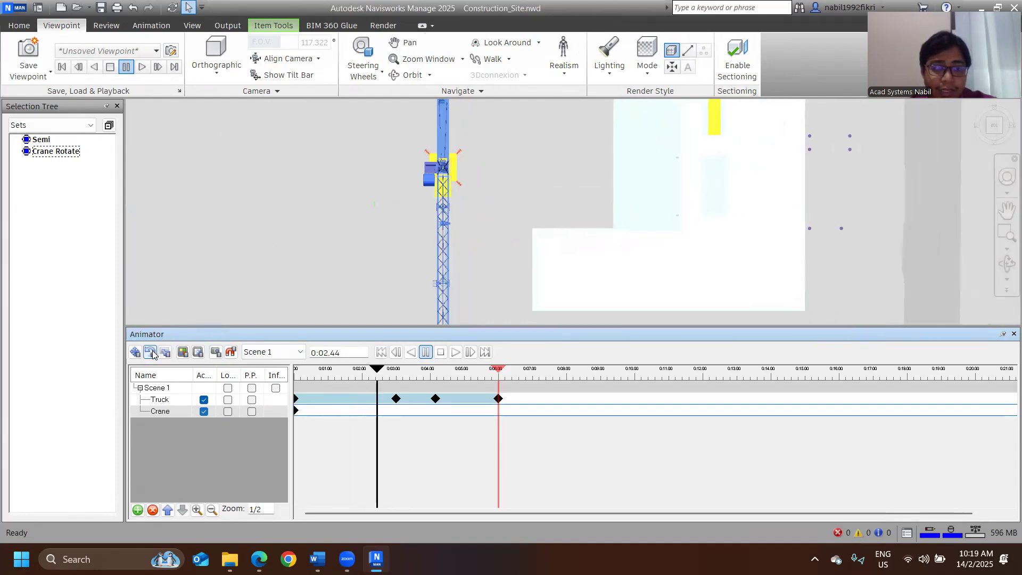
left_click(151, 353)
scroll(385, 221, "down", 5)
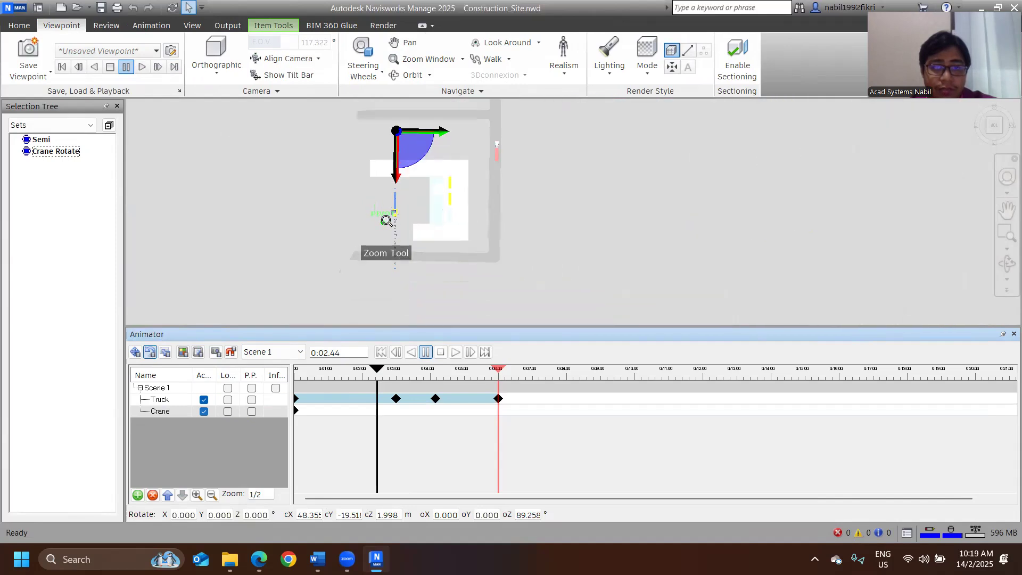
scroll(394, 171, "up", 2)
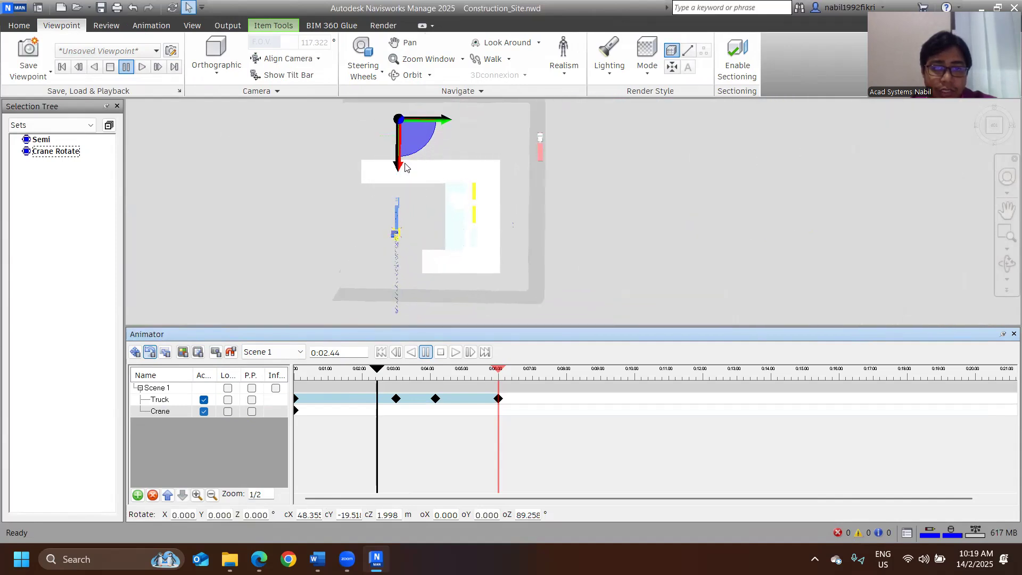
left_click_drag(399, 166, 397, 292)
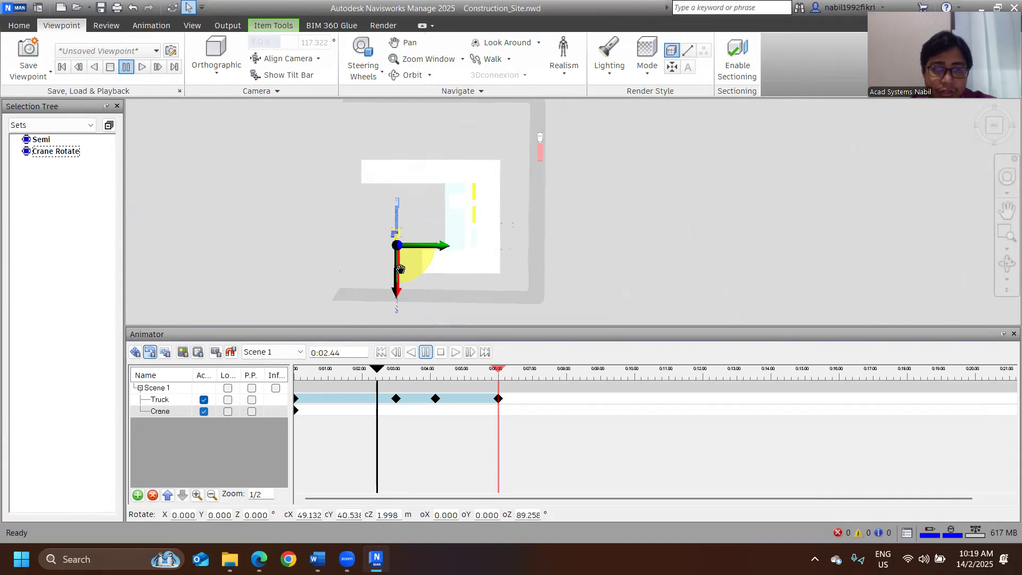
scroll(389, 273, "up", 4)
scroll(326, 253, "down", 4)
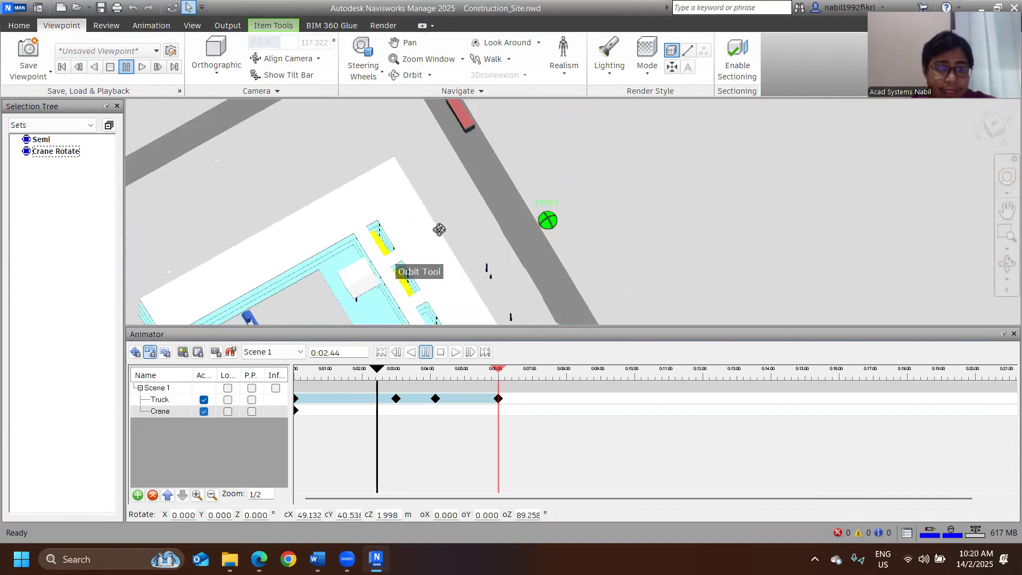
left_click(994, 126)
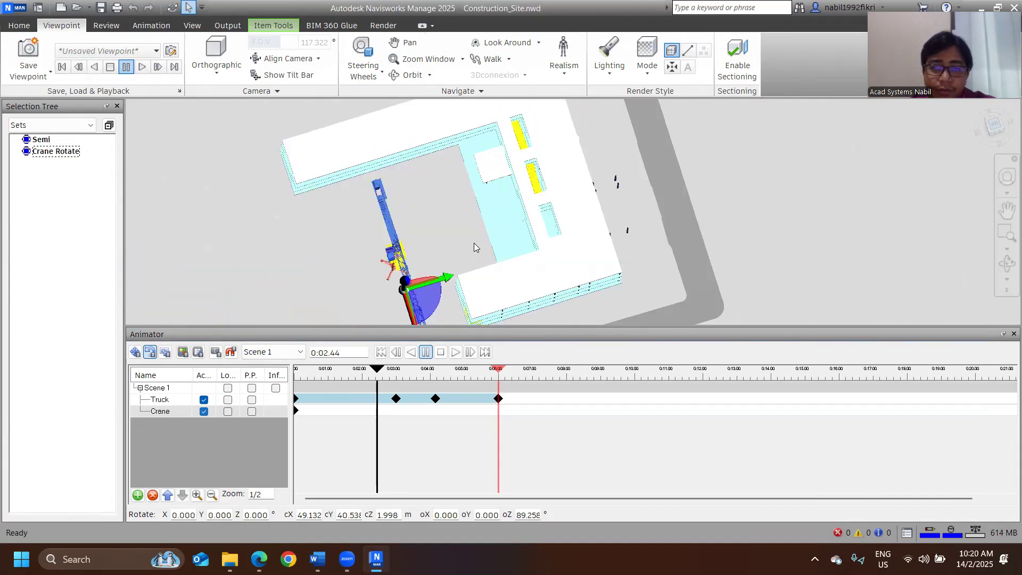
scroll(599, 187, "up", 3)
middle_click_drag(684, 127, 656, 237)
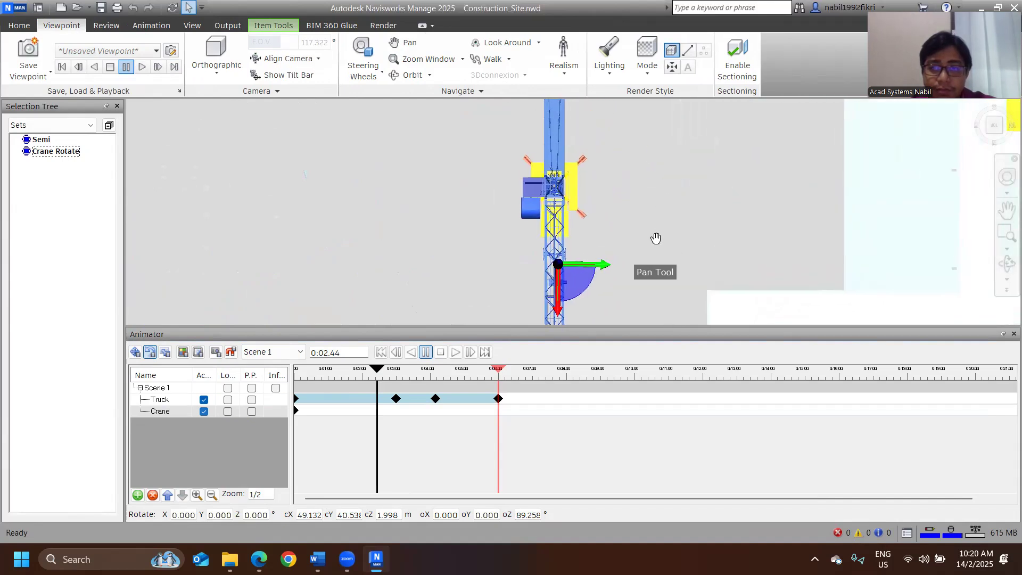
left_click_drag(555, 292, 555, 213)
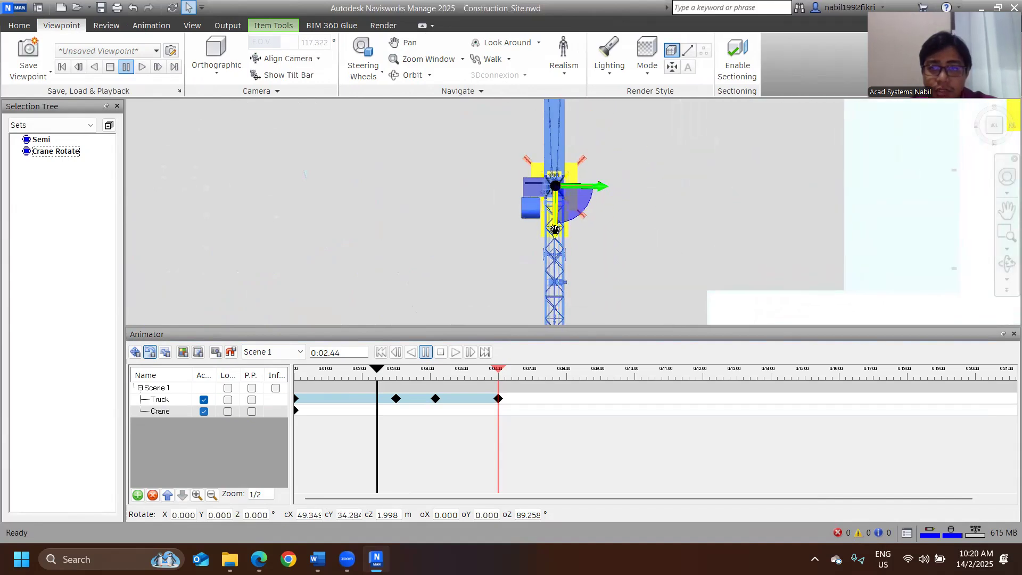
scroll(682, 223, "down", 5)
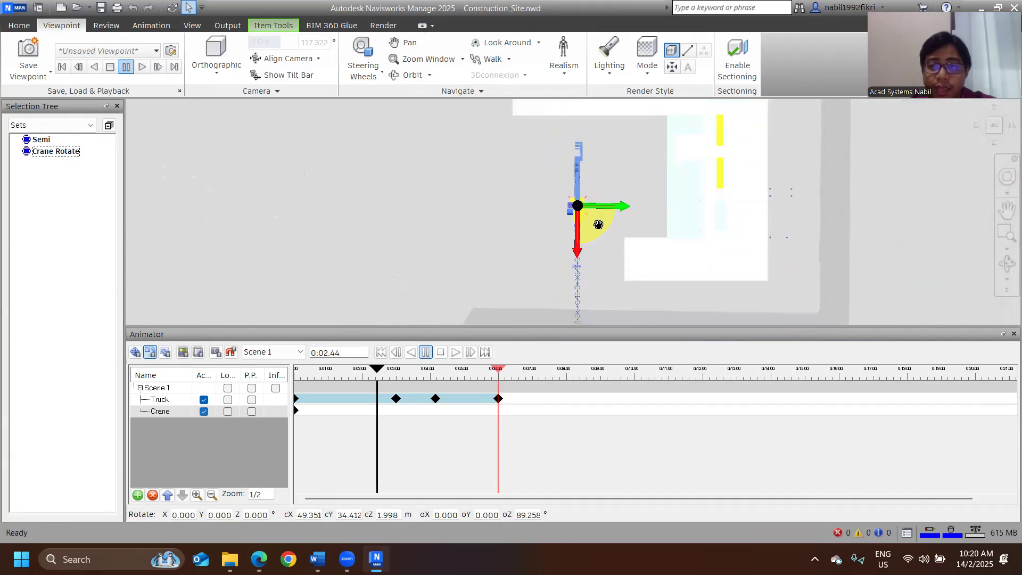
Rotate the crane about 146° around Z and capture the keyframe at 0:02.44.
left_click_drag(598, 226, 563, 156)
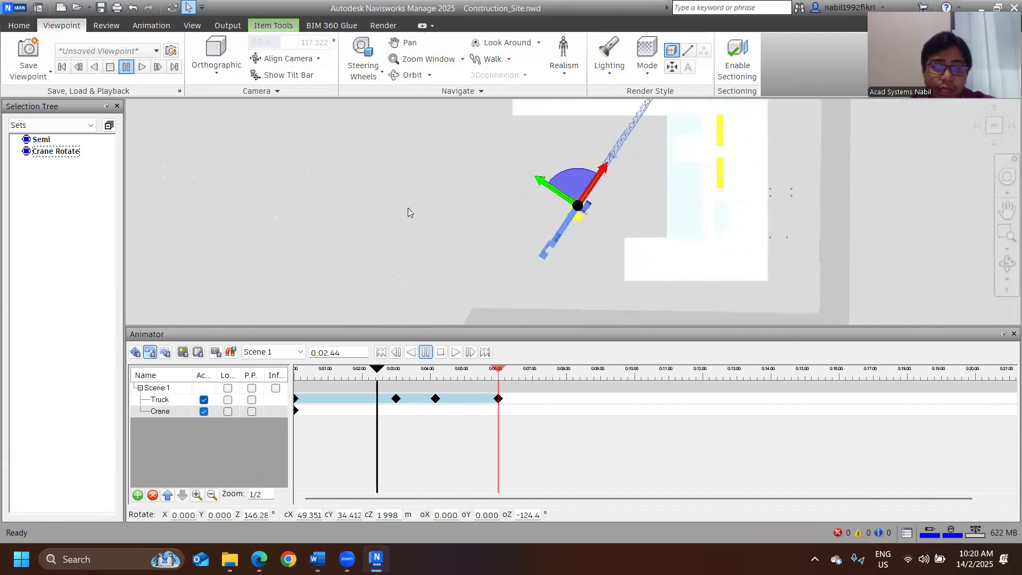
left_click(216, 352)
Play the combined truck and crane animation in a 3D view of the whole site, and stop it.
scroll(631, 281, "down", 3)
middle_click_drag(588, 255, 512, 203, "shift")
middle_click_drag(511, 204, 587, 238)
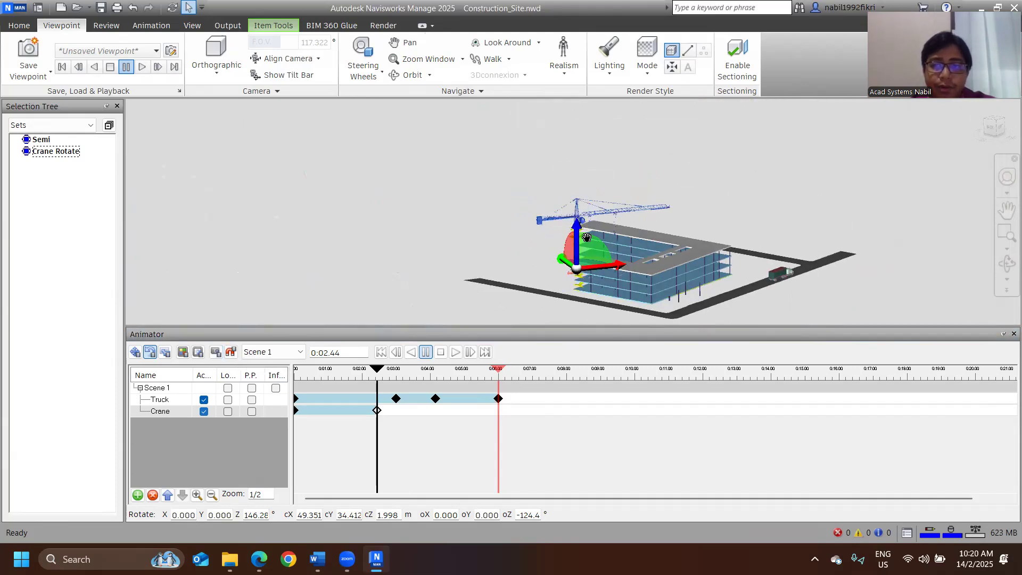
left_click(456, 353)
left_click(382, 354)
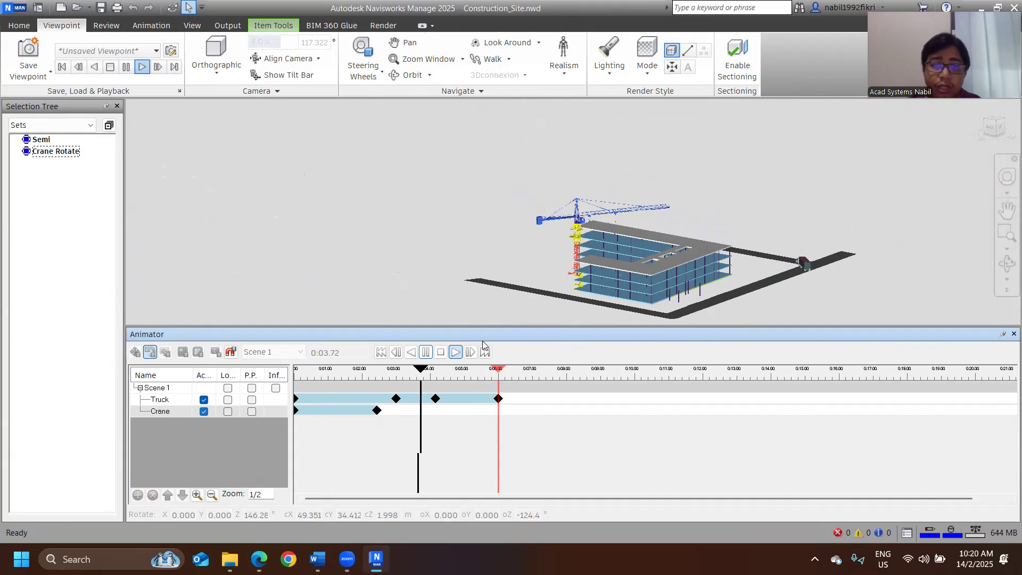
left_click(441, 352)
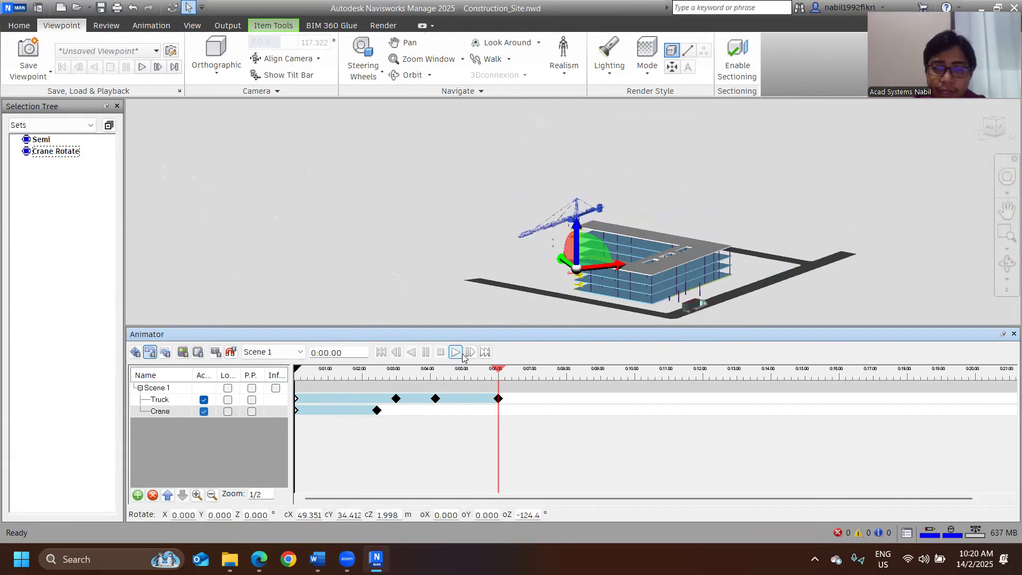
At 0:00.00, place the crane's rotation centre on the mast at about X 49.46 m, Y 34.29 m, and recapture the starting keyframe.
left_click(996, 121)
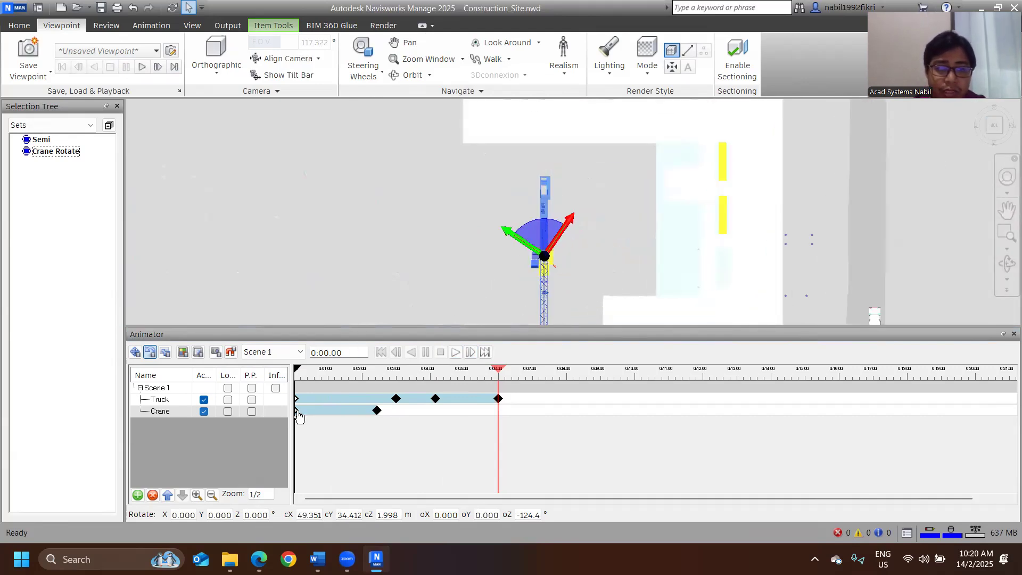
left_click_drag(297, 376, 296, 374)
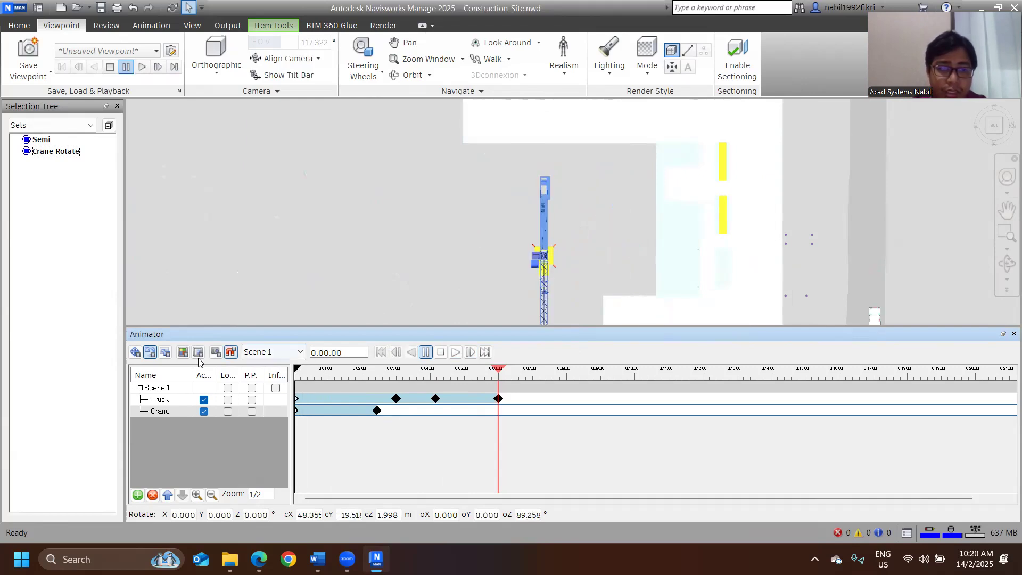
scroll(544, 172, "down", 5)
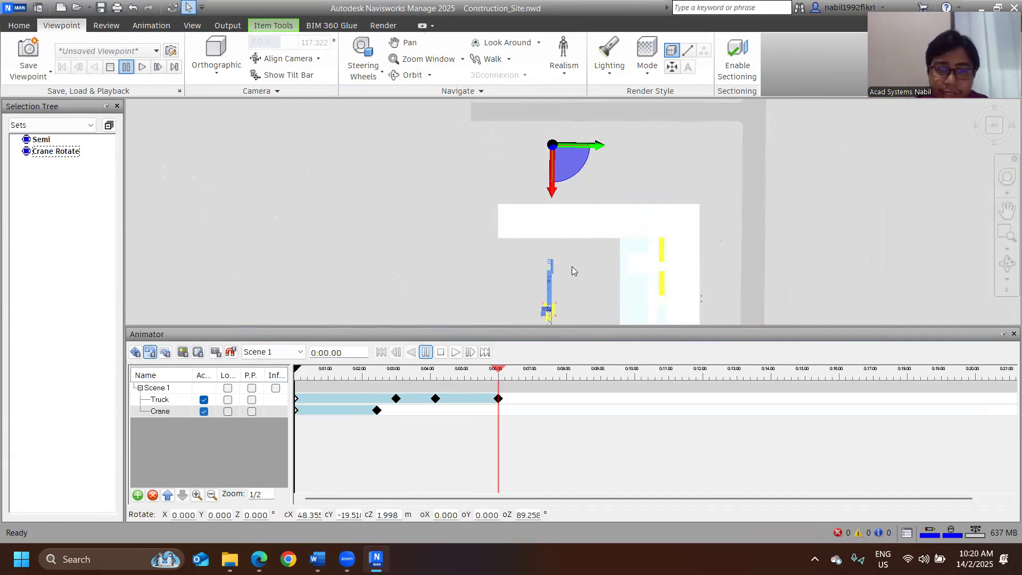
middle_click_drag(562, 240, 546, 191)
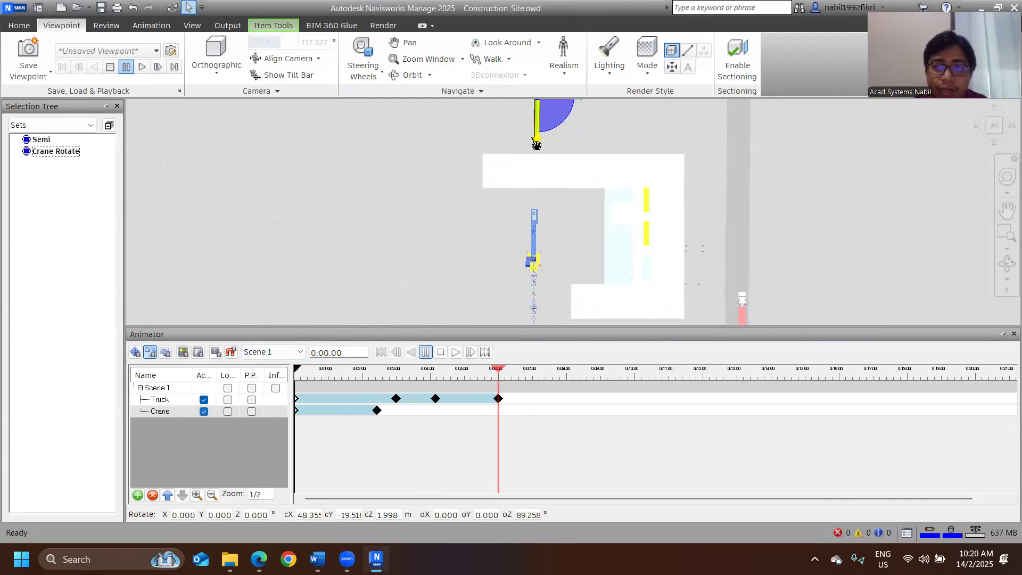
left_click_drag(536, 141, 537, 255)
scroll(538, 258, "up", 2)
scroll(537, 259, "up", 3)
middle_click_drag(600, 262, 551, 191)
left_click_drag(538, 190, 539, 234)
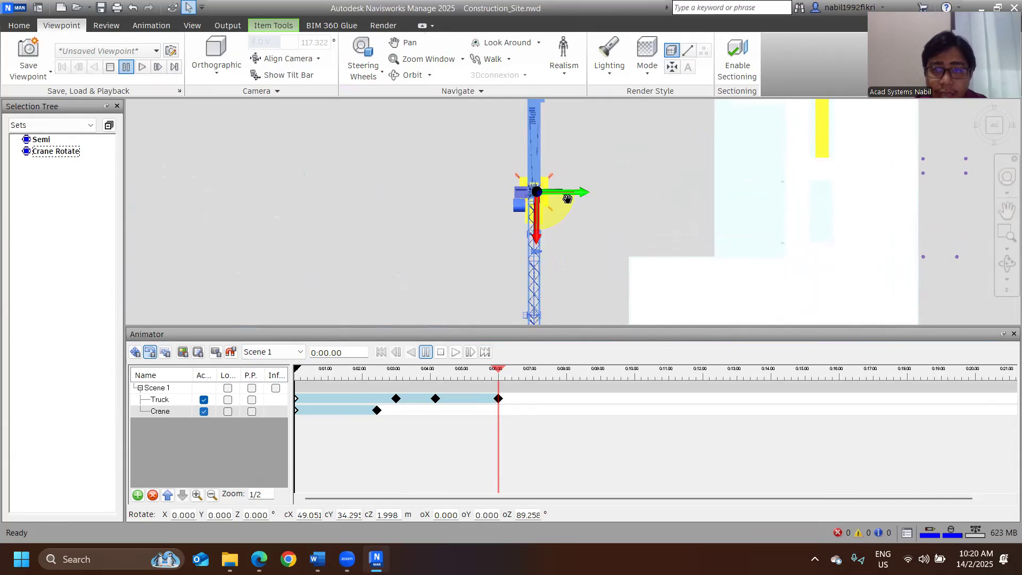
left_click_drag(578, 192, 576, 192)
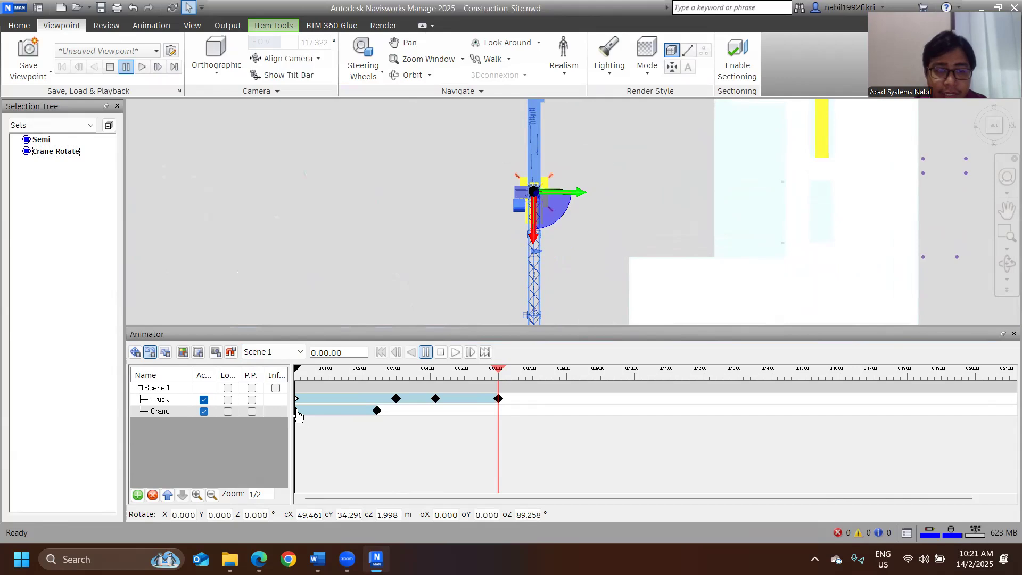
left_click(214, 353)
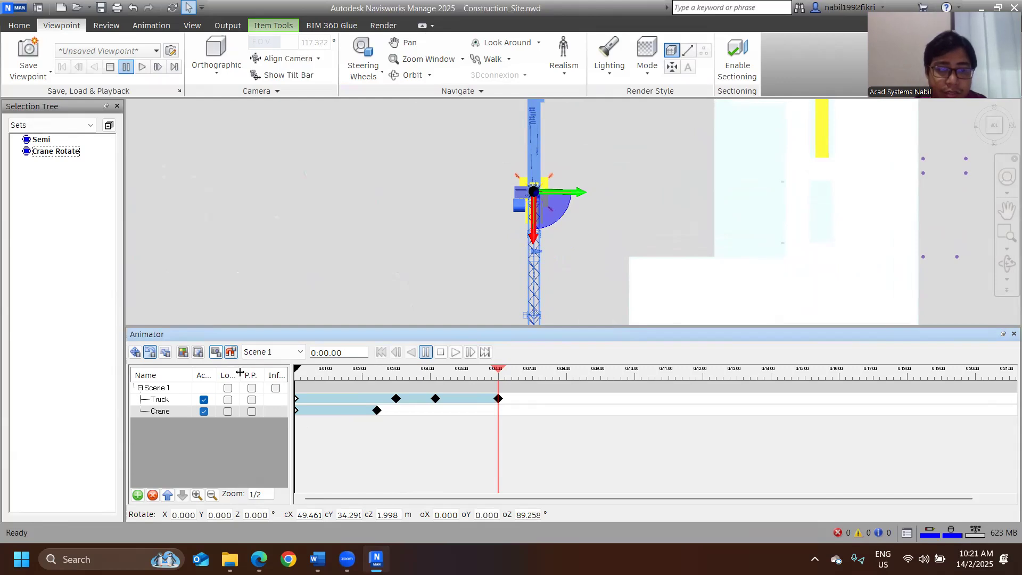
Select the Truck set, play Scene 1 to check the crane's rotation from above and in 3D, and rewind it.
left_click(186, 400)
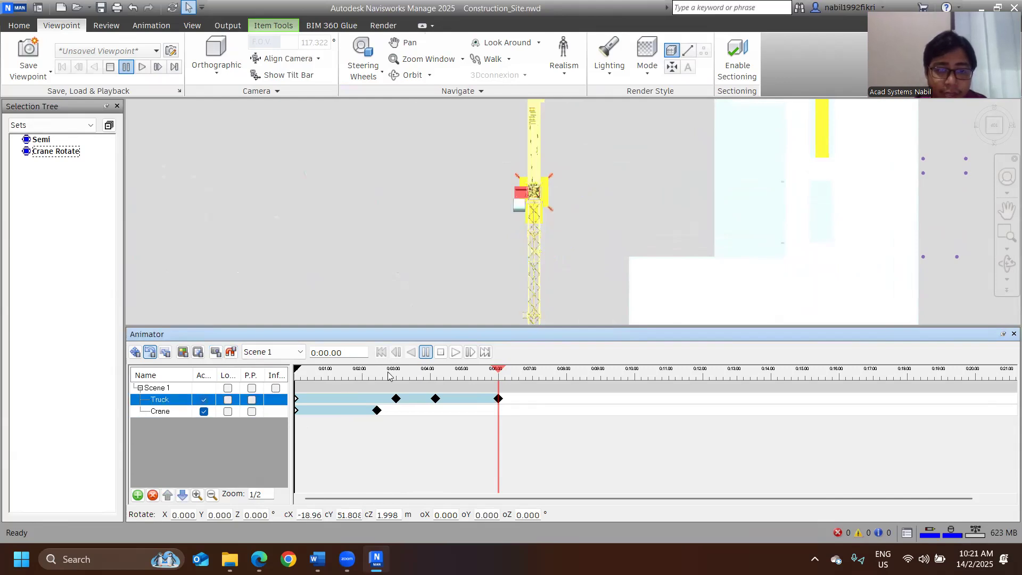
left_click(451, 355)
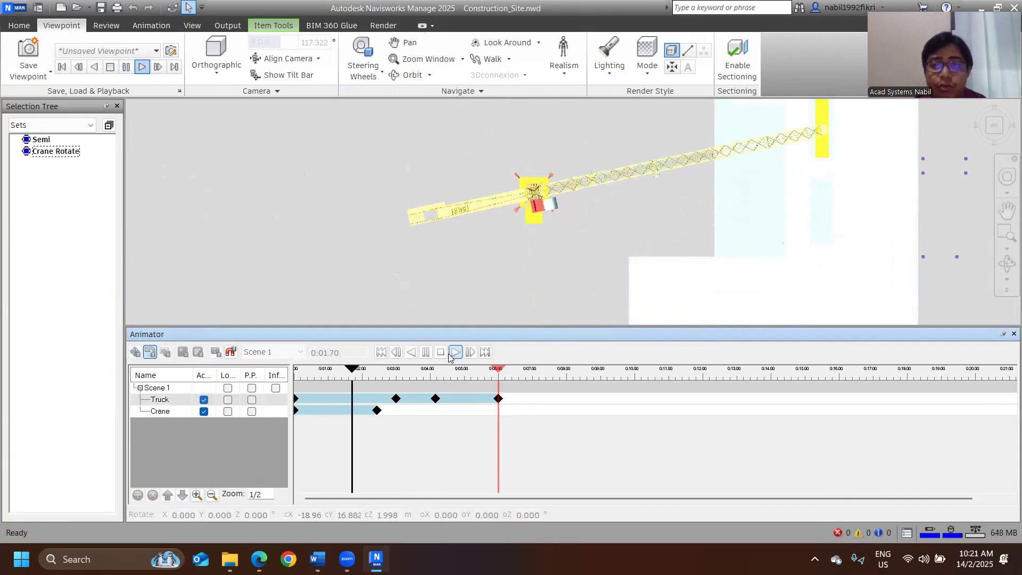
left_click(382, 352)
scroll(538, 277, "down", 4)
middle_click_drag(528, 274, 335, 222)
middle_click_drag(567, 255, 449, 178, "shift")
middle_click_drag(643, 168, 663, 283)
middle_click_drag(706, 114, 720, 134)
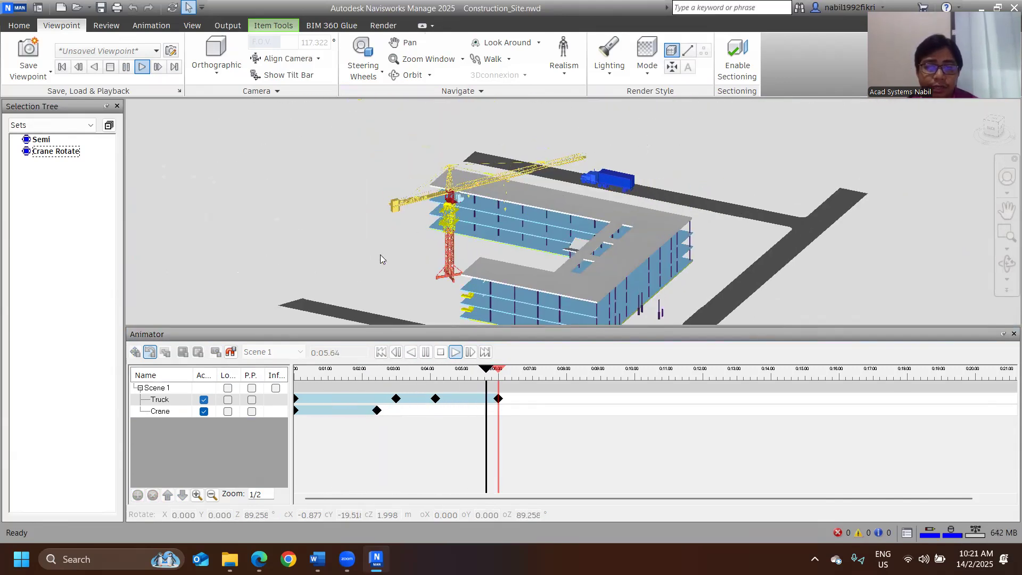
left_click(386, 352)
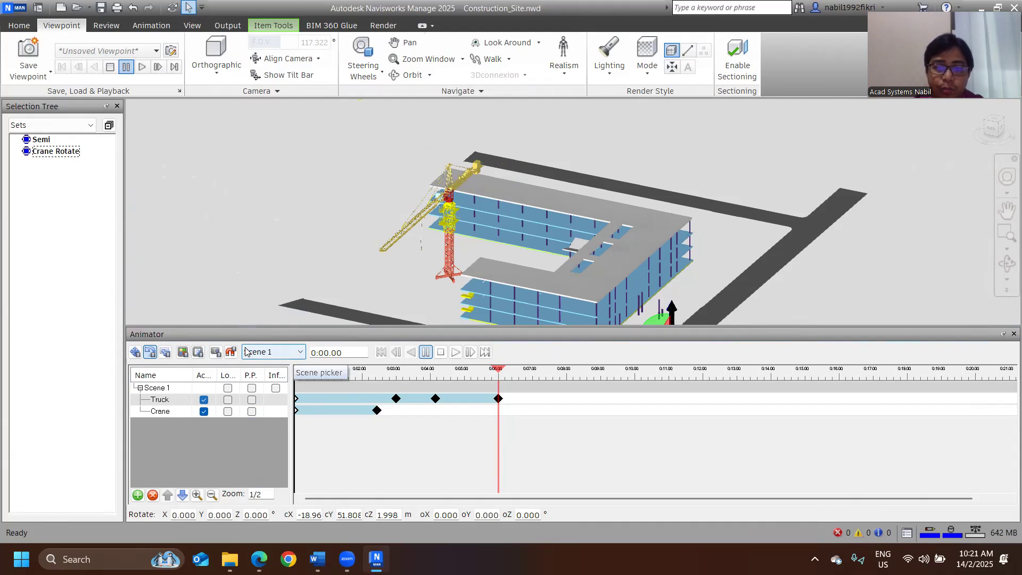
Widen the Loop column and turn on looping for Scene 1, Truck and Crane.
left_click_drag(240, 376, 249, 377)
left_click(232, 389)
left_click(232, 400)
left_click(231, 412)
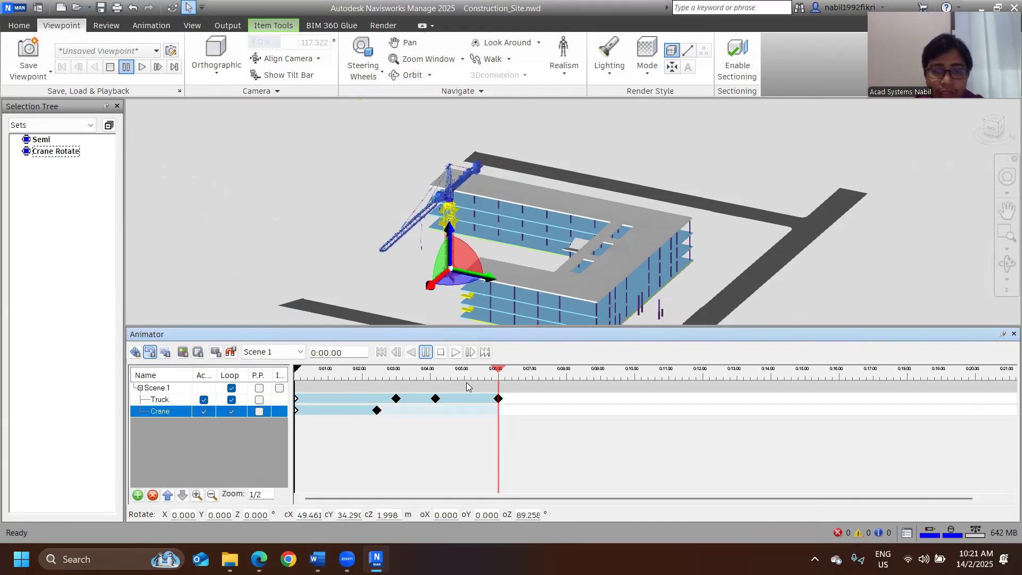
Play the looping Scene 1 animation with the site zoomed out, and stop it.
left_click(456, 352)
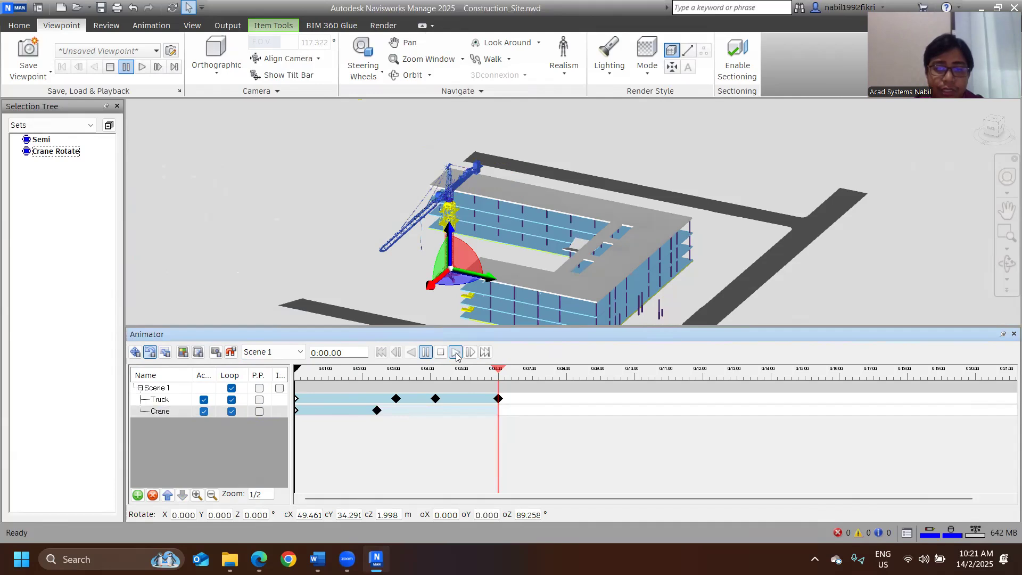
scroll(503, 269, "down", 2)
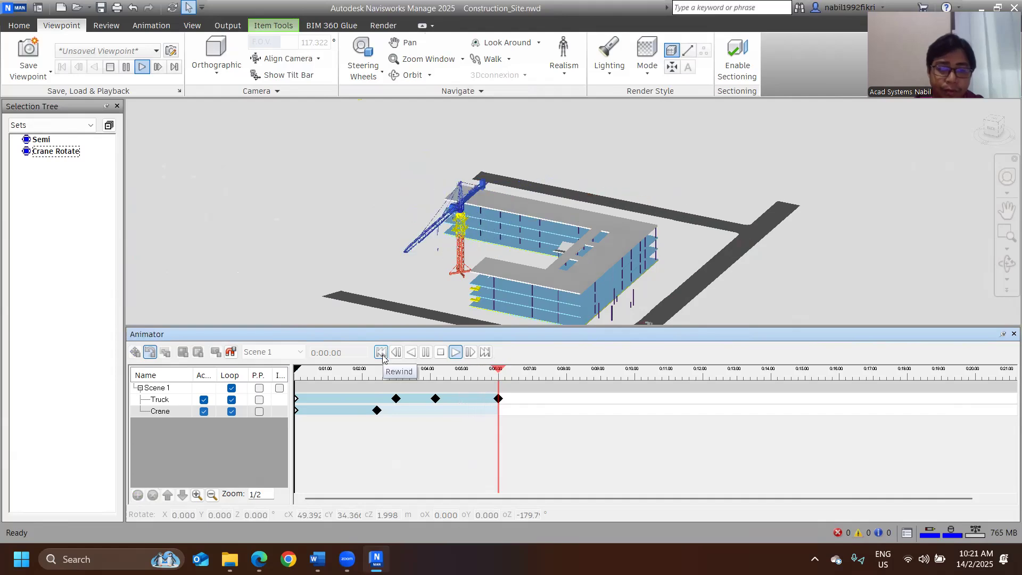
left_click(440, 353)
Turn on ping-pong playback for Scene 1, Truck and Crane, play the scene back and forth, and stop it.
left_click(259, 399)
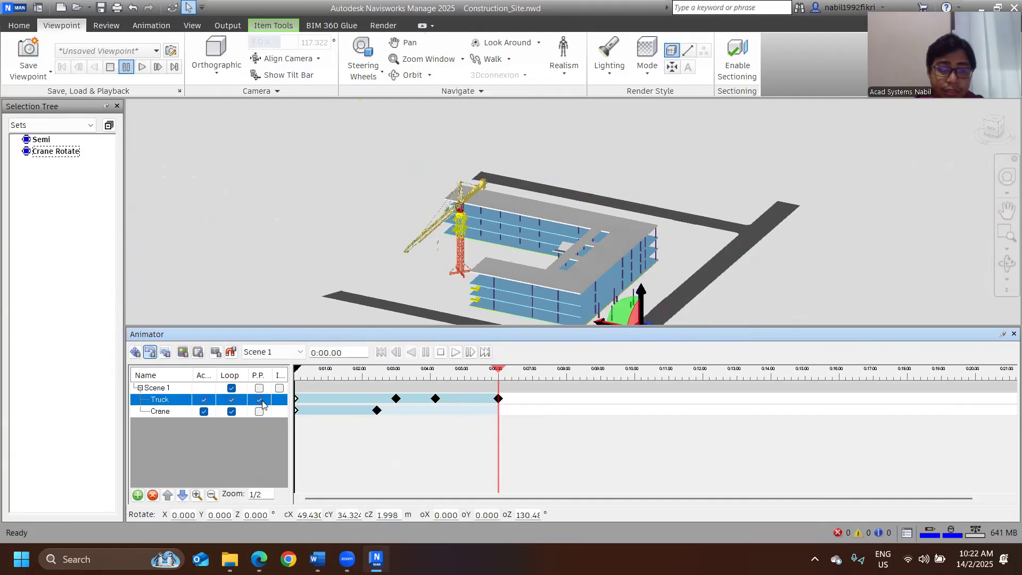
left_click(275, 410)
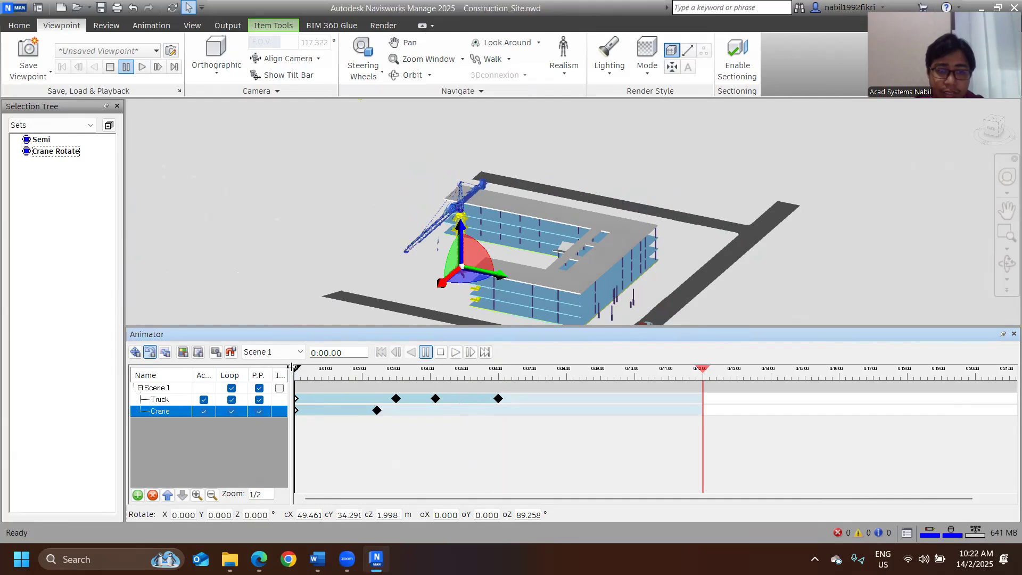
left_click_drag(297, 373, 419, 373)
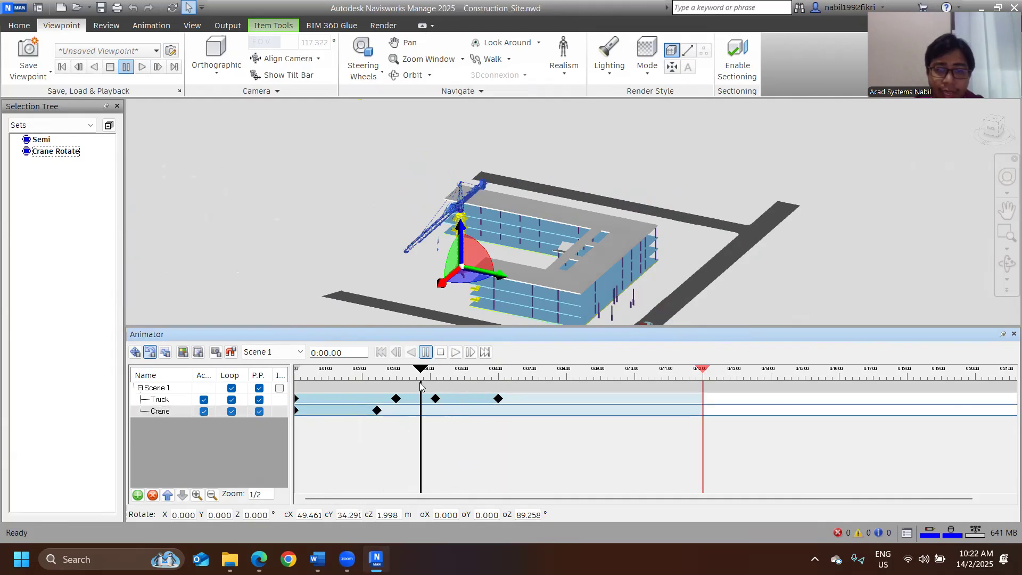
left_click(456, 353)
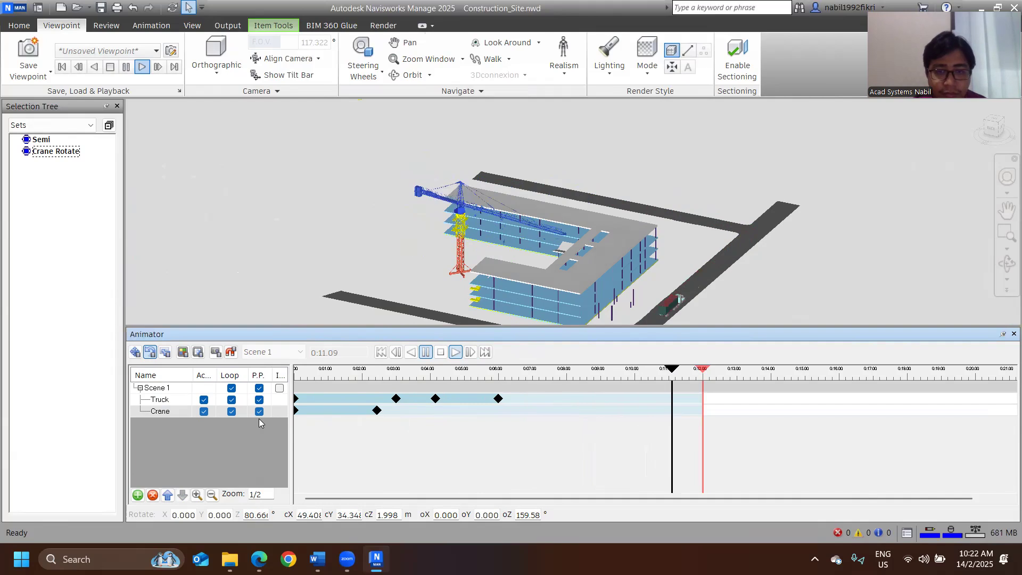
left_click(441, 352)
Switch the camera from orthographic to perspective and turn the view around the crane and building.
scroll(361, 291, "up", 5)
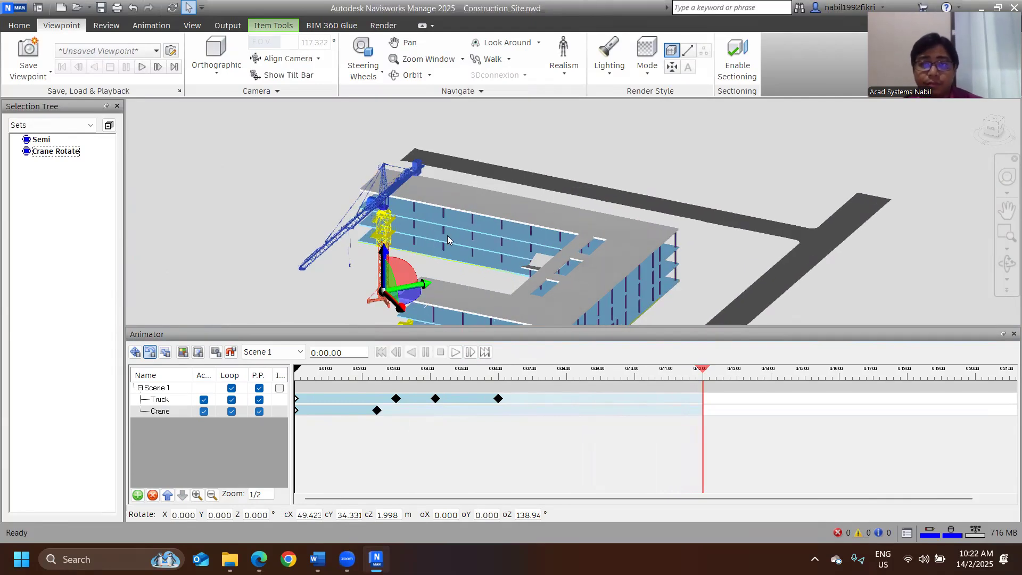
middle_click_drag(450, 240, 410, 315, "shift")
left_click(217, 79)
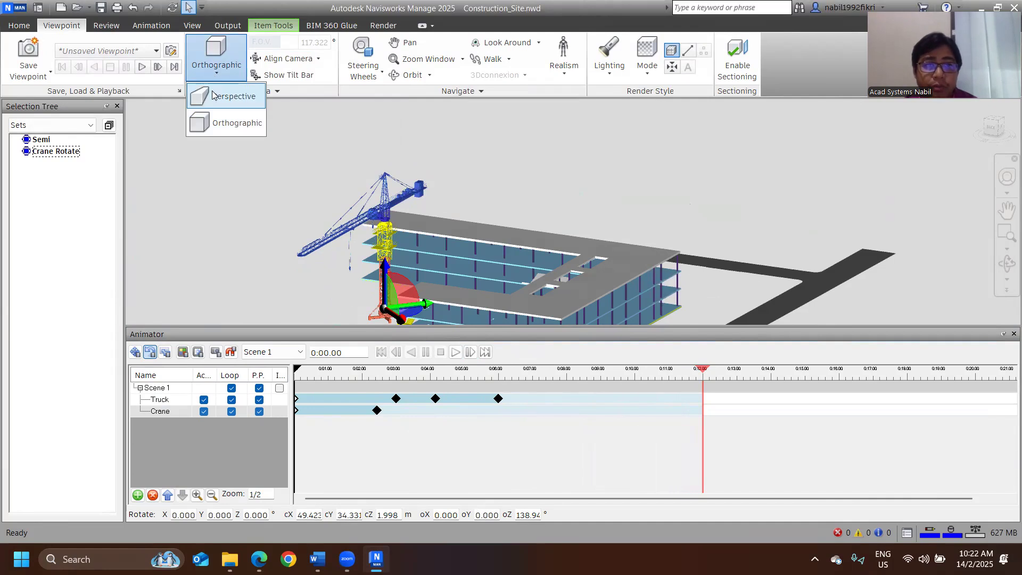
left_click(215, 98)
middle_click_drag(453, 216, 569, 253, "shift")
middle_click_drag(570, 253, 553, 273, "shift")
middle_click_drag(553, 272, 596, 250)
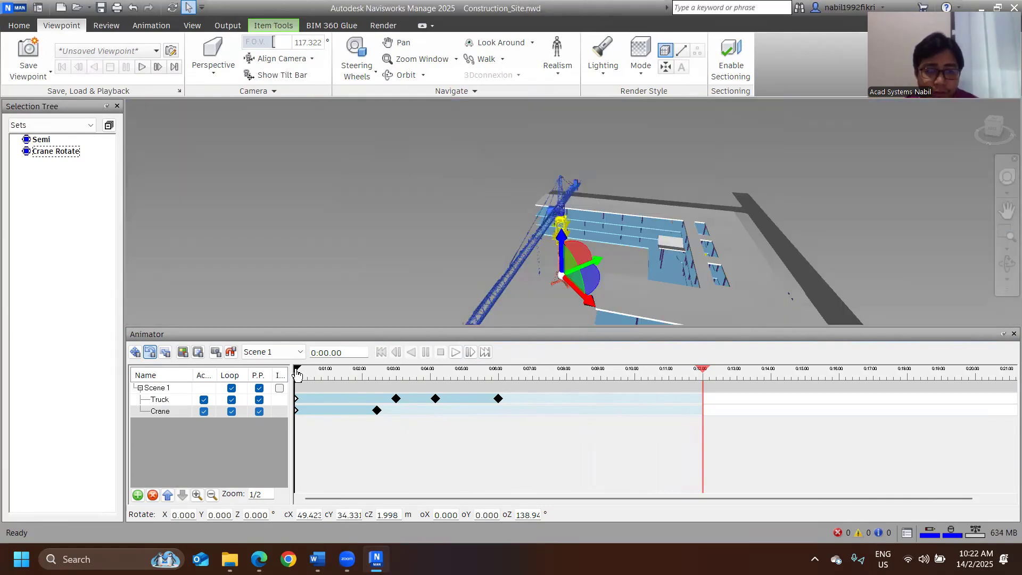
Turn off ping-pong playback for Scene 1, Truck and Crane.
left_click(259, 388)
left_click(259, 400)
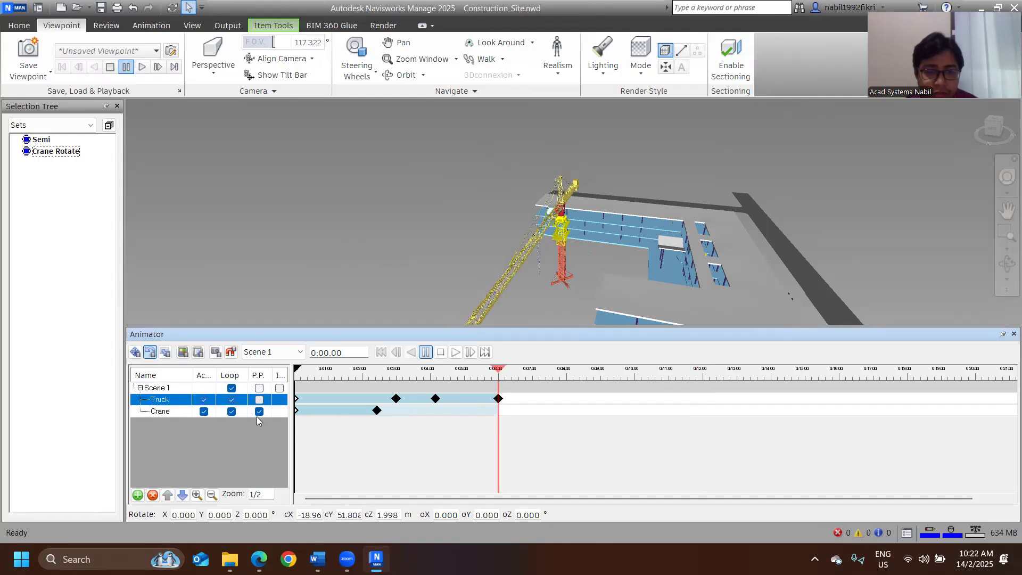
left_click(257, 413)
Return the timeline to its start and frame a low perspective view of the truck with the building and crane behind it.
middle_click_drag(537, 263, 567, 228, "shift")
left_click(368, 373)
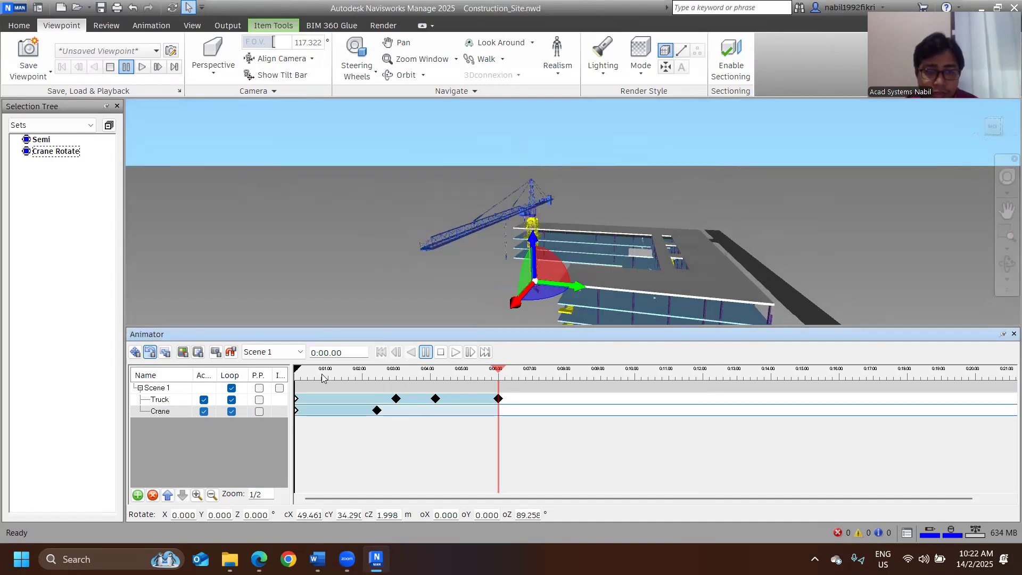
left_click_drag(310, 377, 295, 377)
scroll(560, 250, "down", 1)
scroll(560, 251, "down", 2)
middle_click_drag(565, 251, 536, 216, "shift")
scroll(537, 265, "up", 2)
scroll(624, 205, "up", 2)
middle_click_drag(596, 223, 624, 200, "shift")
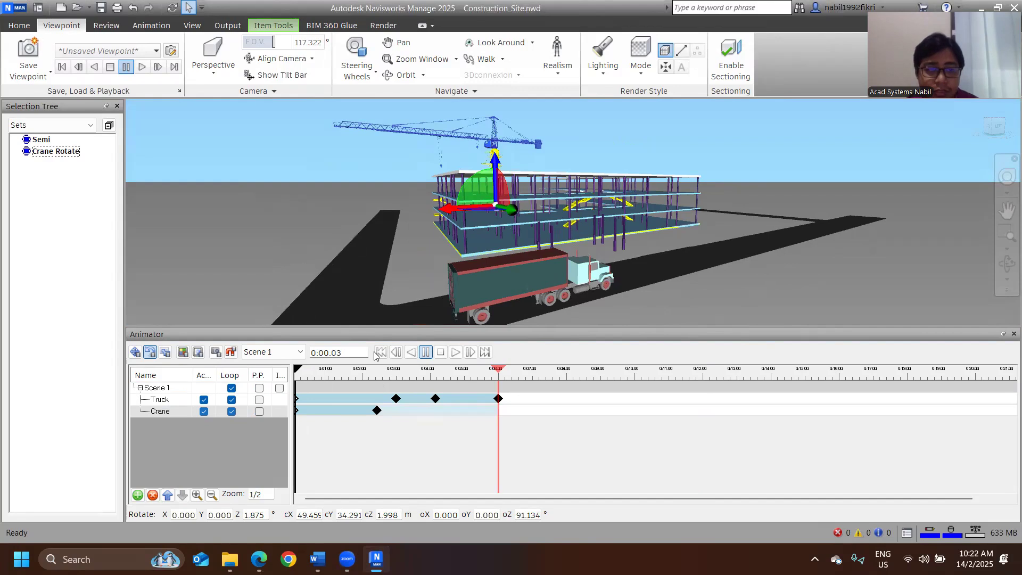
Add a blank camera to Scene 1 and capture its starting keyframe at 0:00.00.
right_click(161, 392)
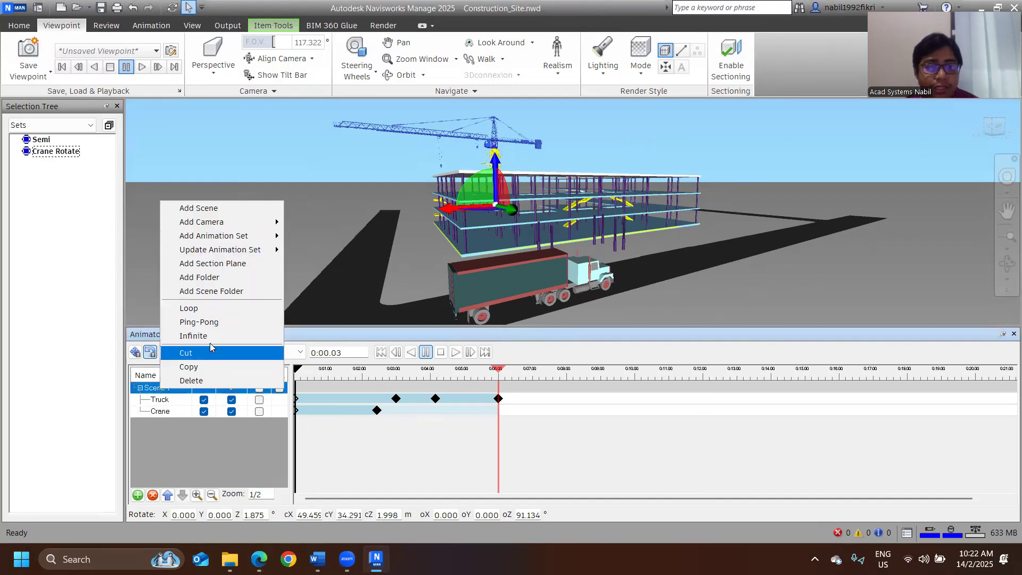
mouse_move(256, 222)
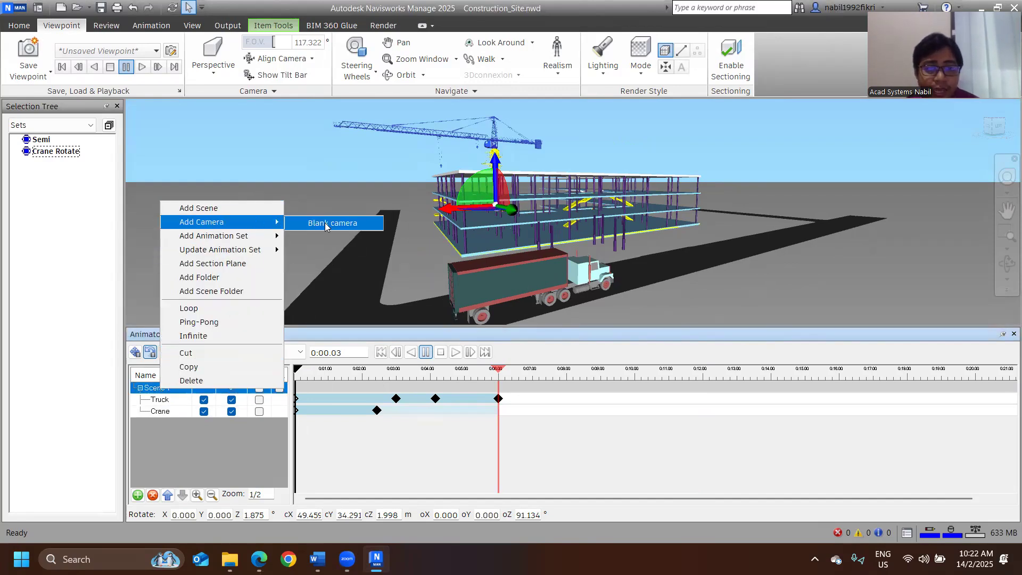
left_click(324, 222)
left_click(198, 444)
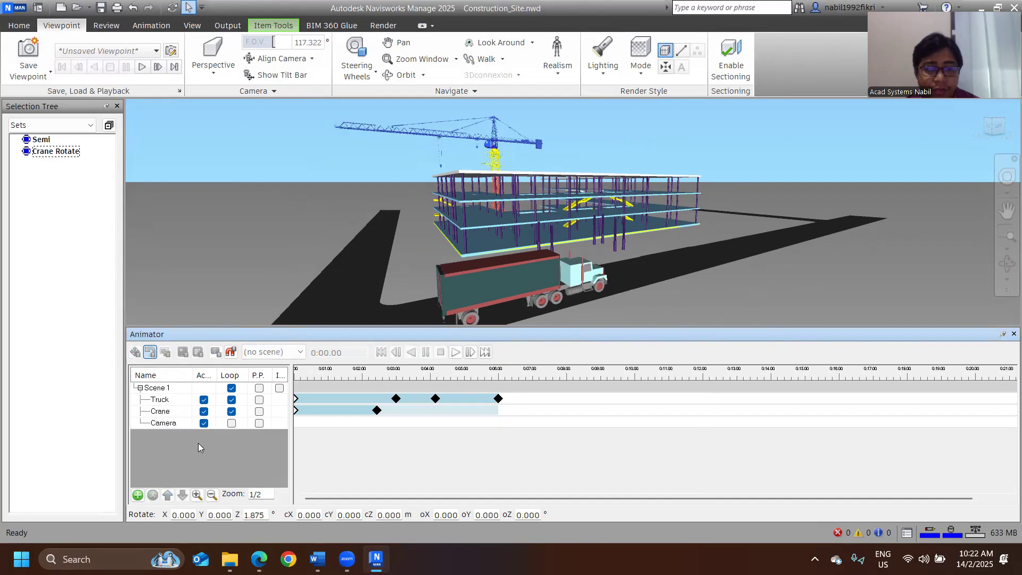
left_click(198, 424)
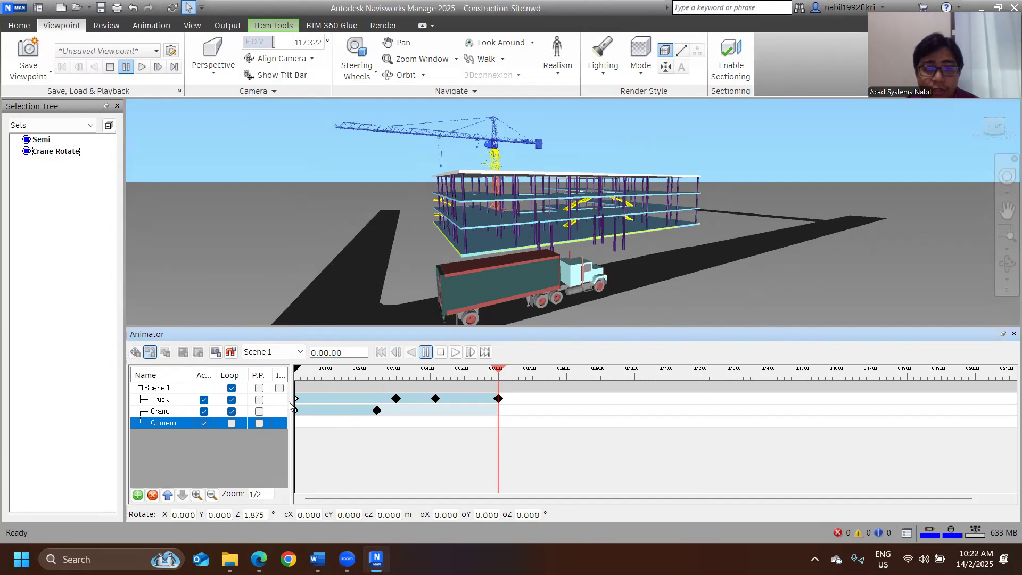
left_click(216, 353)
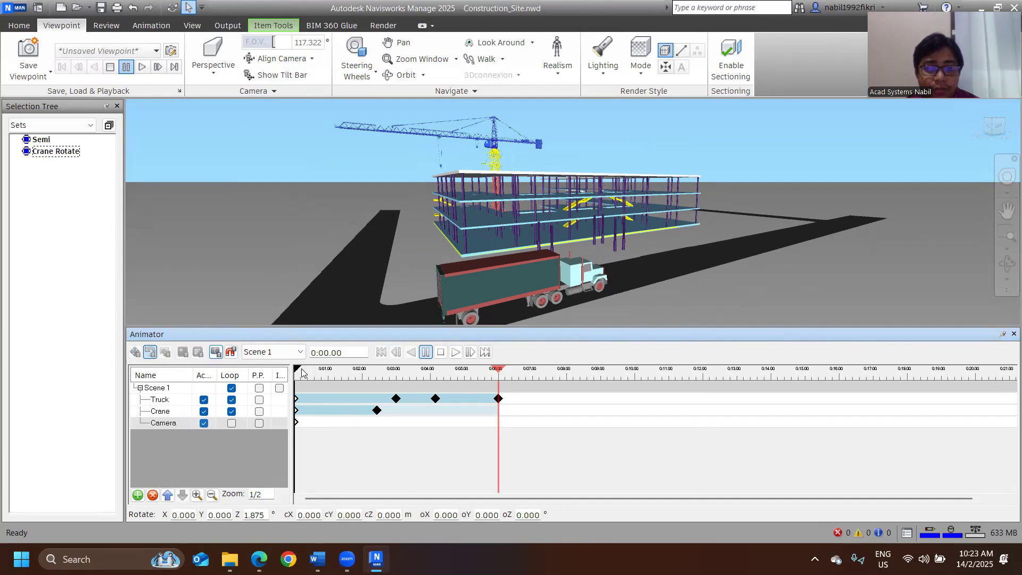
Advance the timeline to 0:02.06, reframe the view on the driving truck, and capture a camera keyframe.
left_click_drag(298, 374, 366, 375)
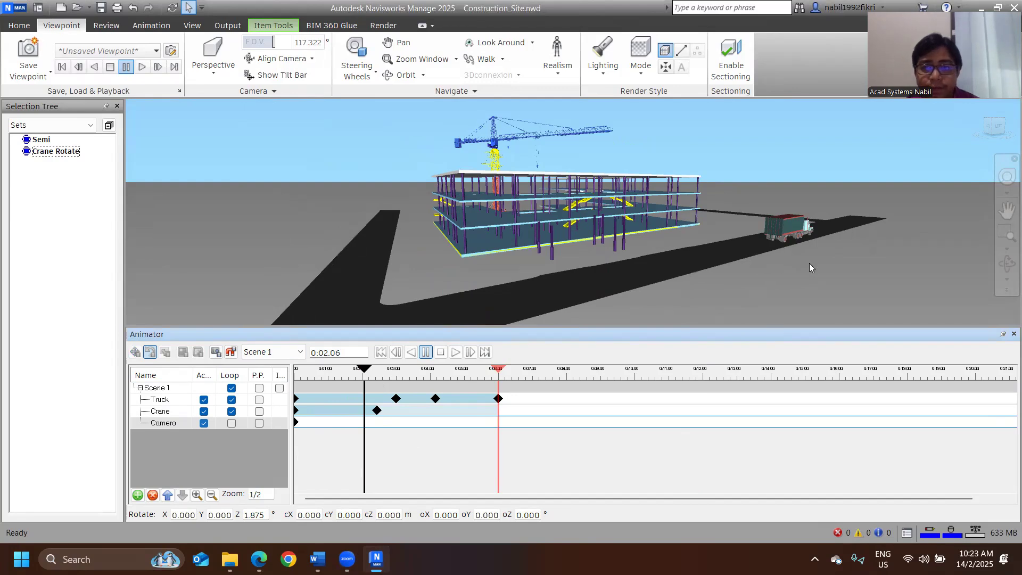
middle_click_drag(766, 246, 561, 196, "shift")
scroll(648, 226, "down", 1)
scroll(571, 196, "down", 1)
left_click_drag(567, 196, 634, 207)
left_click(216, 352)
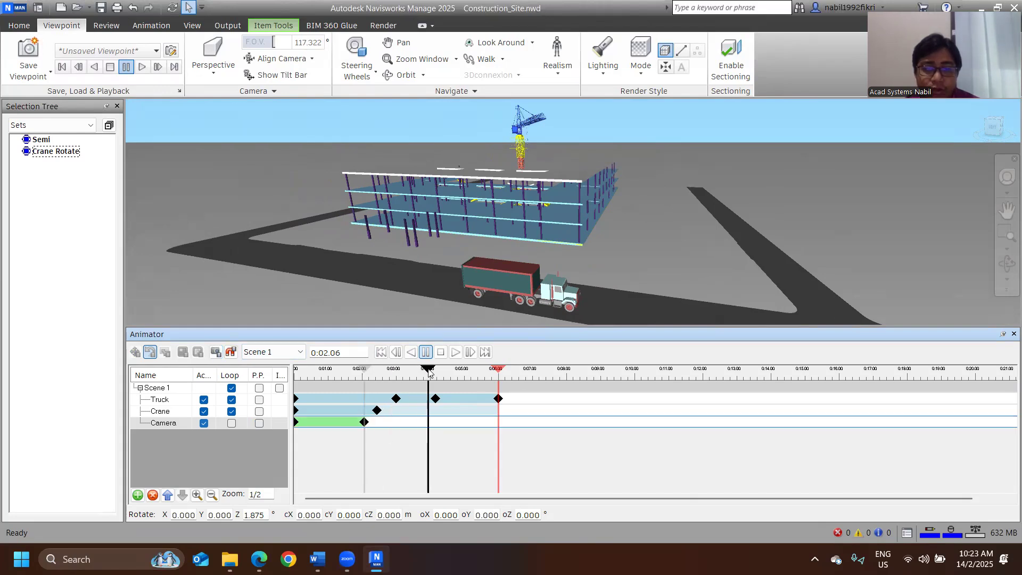
At 0:04.19, reframe the view on the truck at the road corner and capture a camera keyframe.
middle_click_drag(759, 254, 565, 238, "shift")
middle_click_drag(767, 254, 639, 250)
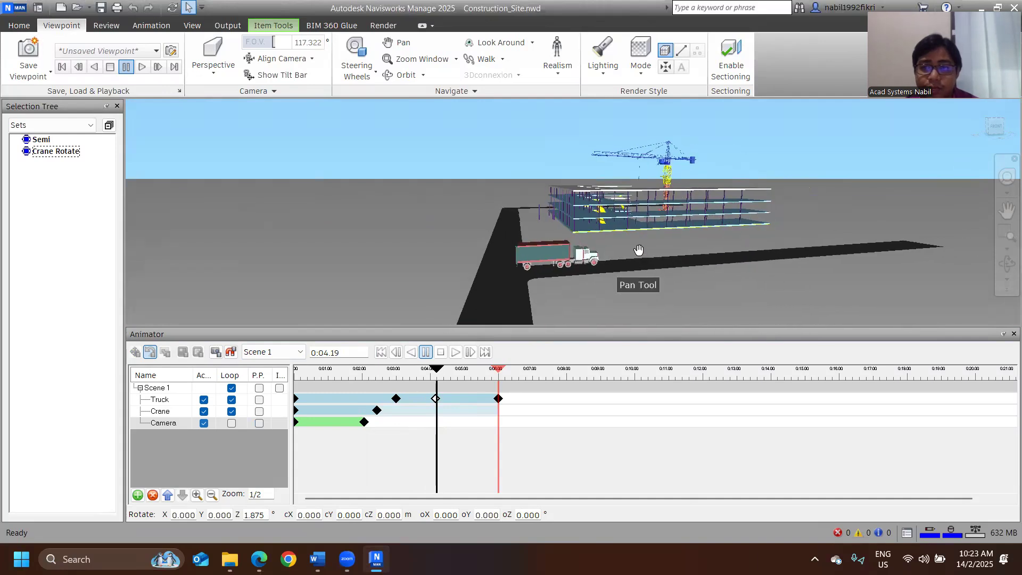
scroll(723, 244, "up", 4)
scroll(727, 243, "down", 2)
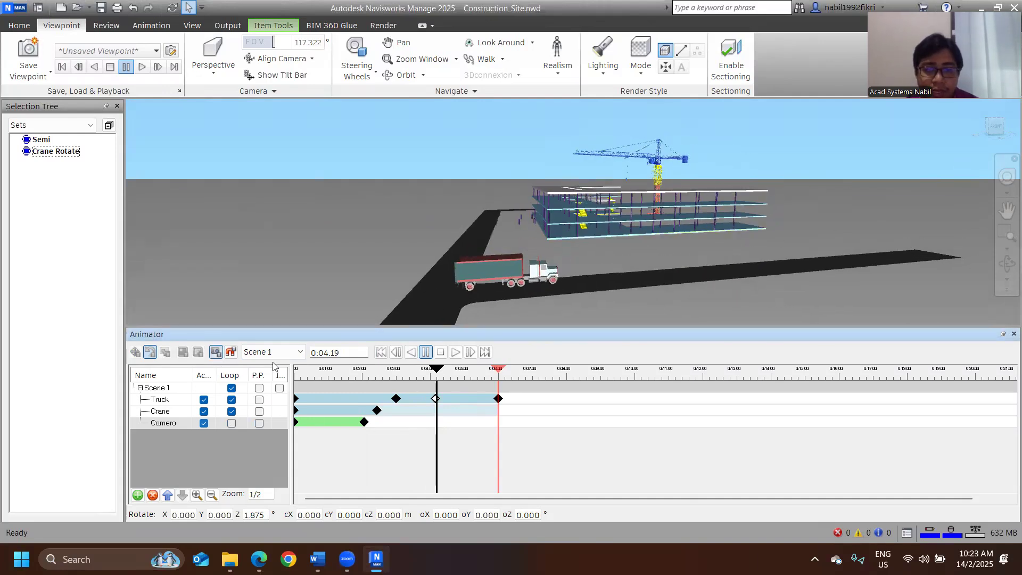
left_click(215, 352)
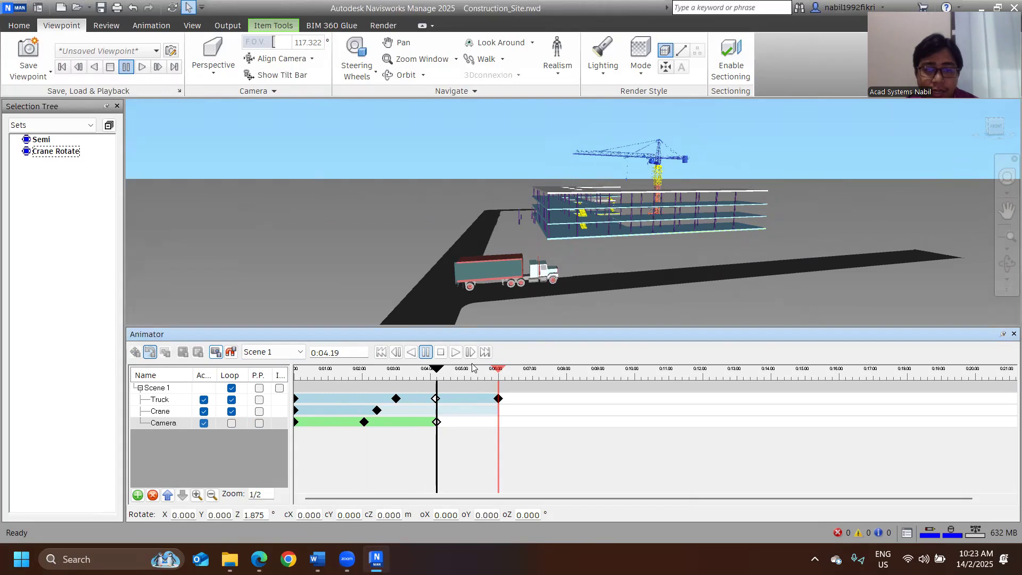
At the scene's end, 0:06.00, reframe the truck with the building and crane behind it and capture the final camera keyframe.
left_click(485, 352)
middle_click_drag(772, 271, 686, 251, "shift")
scroll(703, 251, "up", 3)
scroll(738, 233, "up", 2)
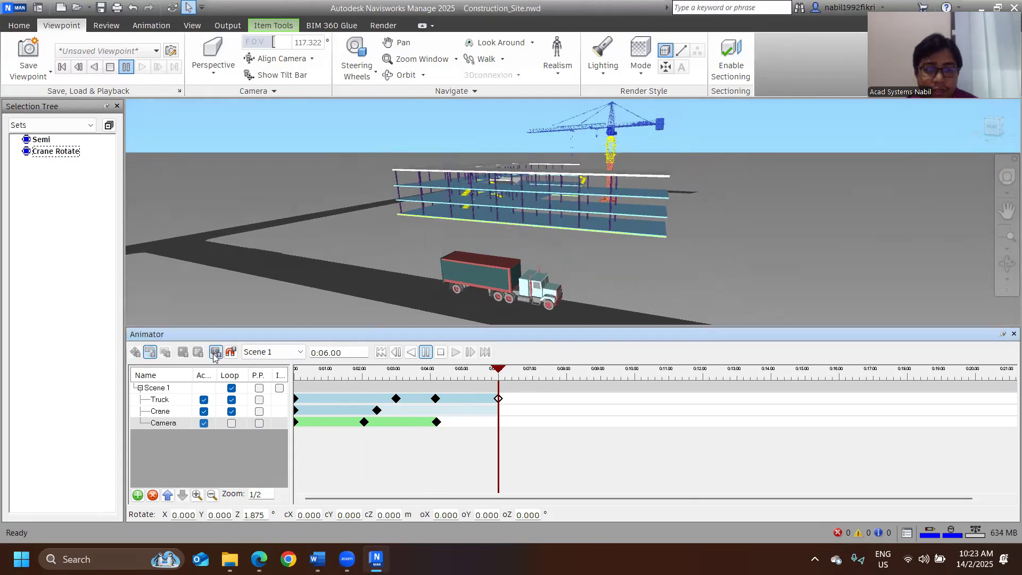
left_click(215, 352)
Rewind Scene 1, play it with the camera following the truck, and stop it.
left_click(382, 352)
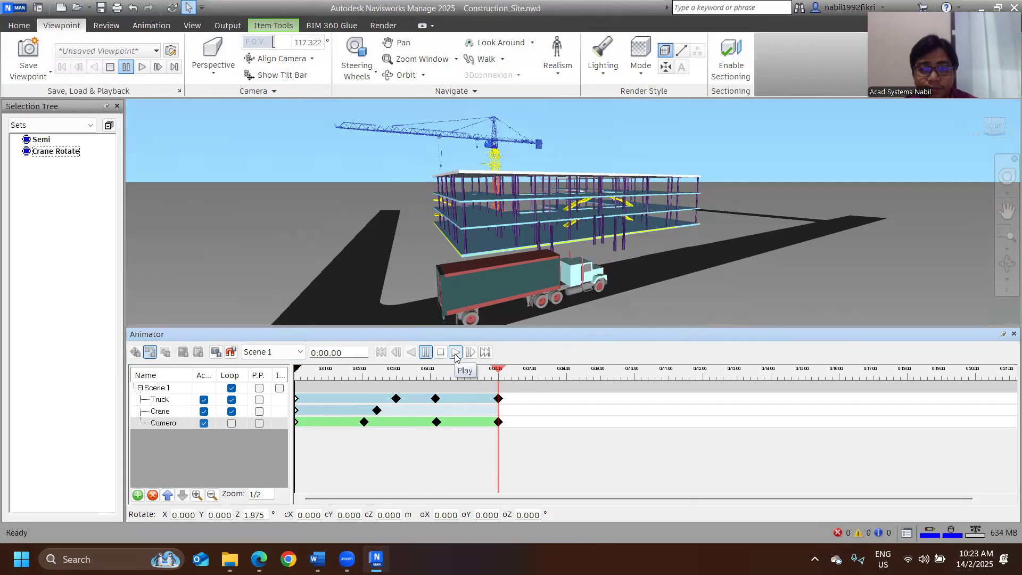
left_click(455, 352)
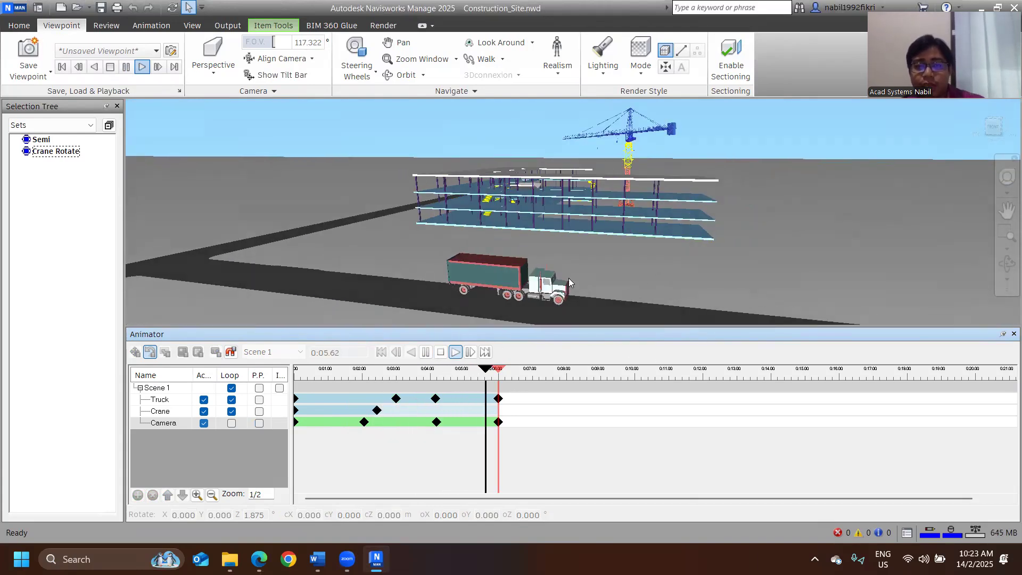
left_click(440, 353)
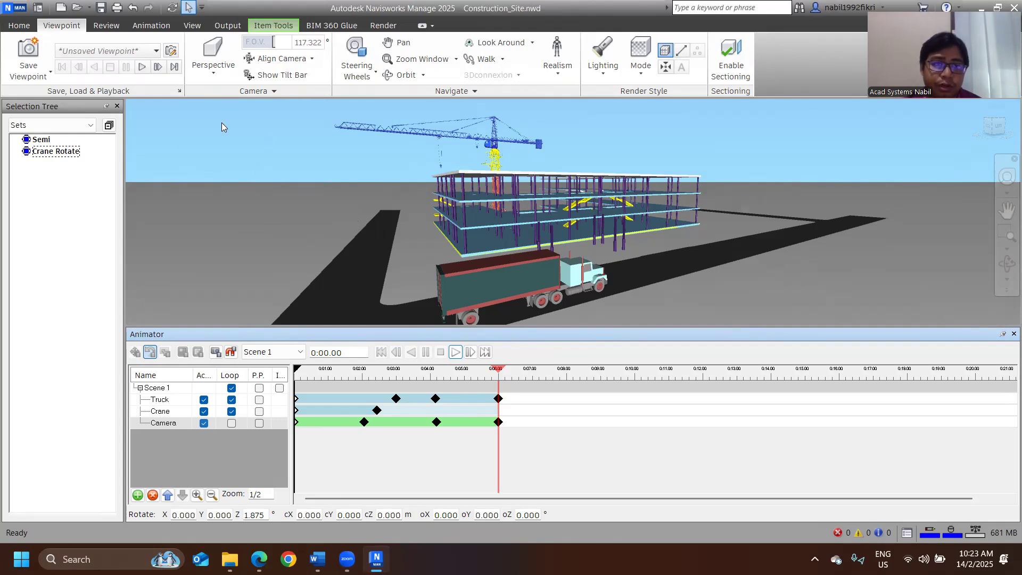
Open the animation export settings, choose Current Animator Scene as the source, and close them without exporting.
left_click(150, 26)
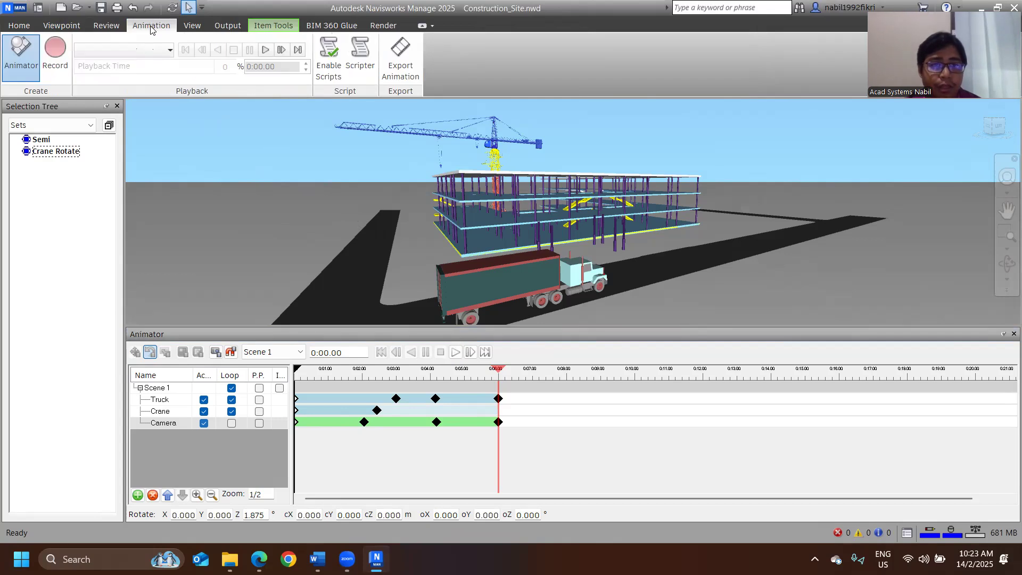
left_click(399, 64)
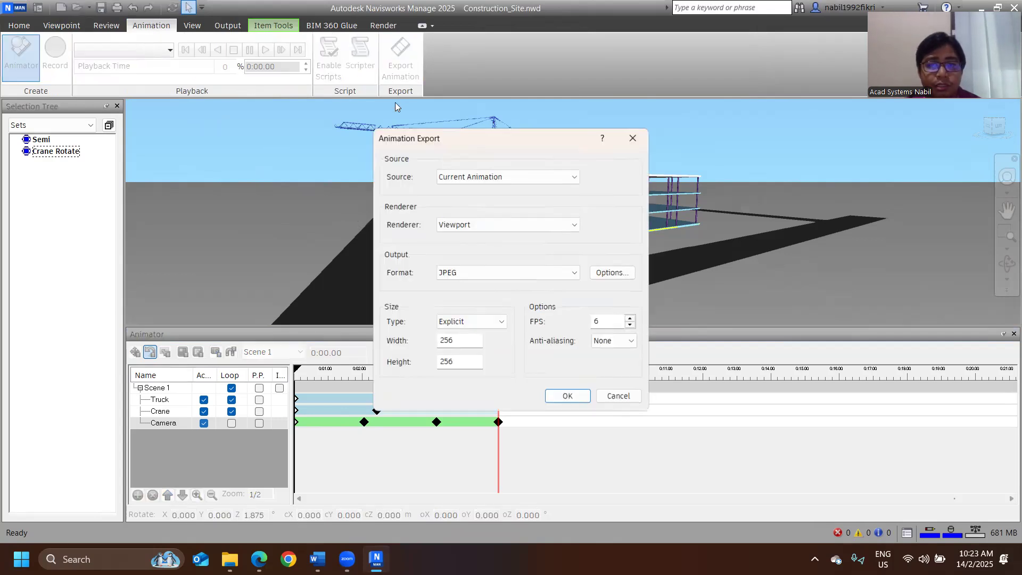
left_click(482, 179)
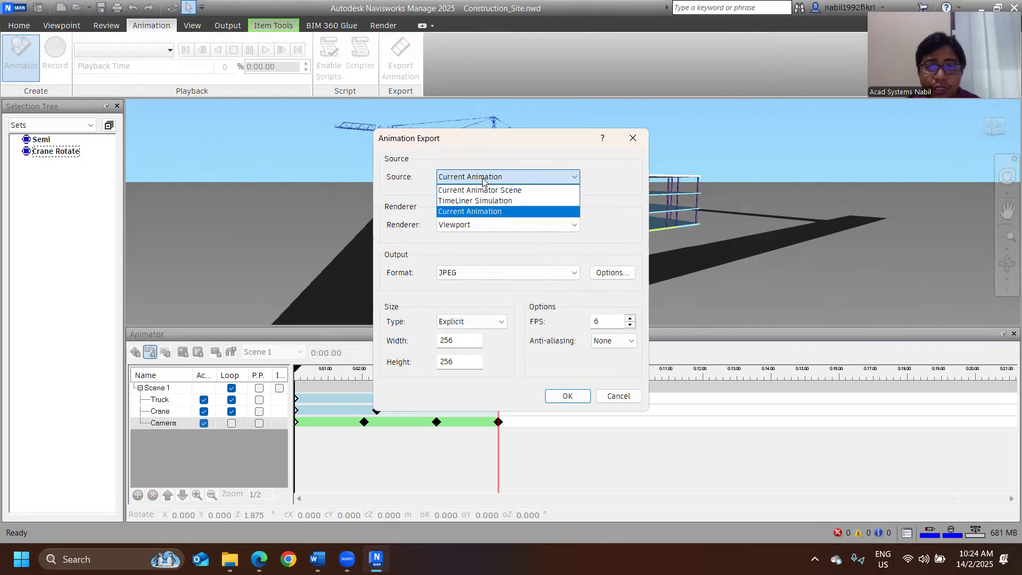
left_click(526, 189)
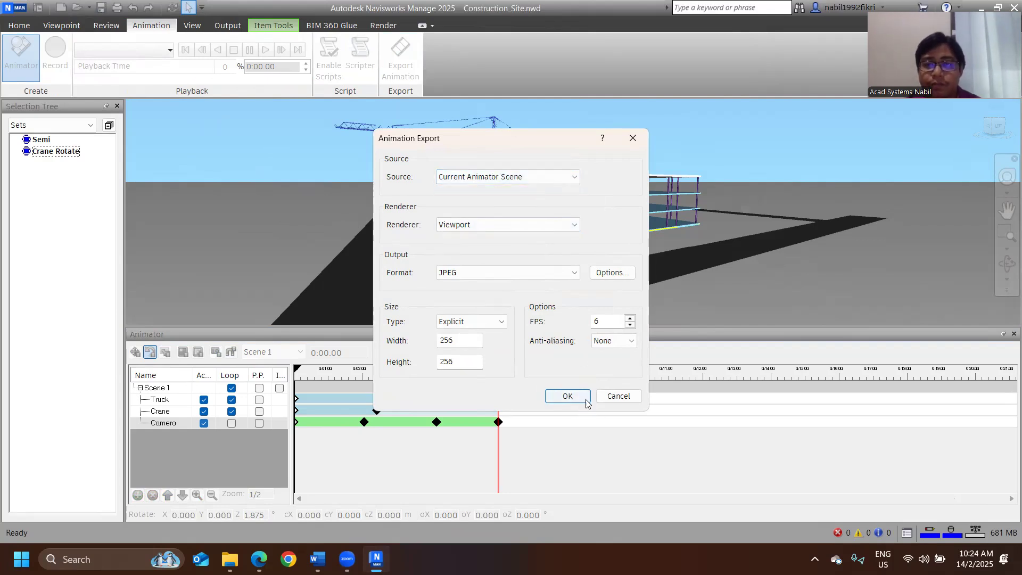
left_click(632, 138)
left_click(20, 25)
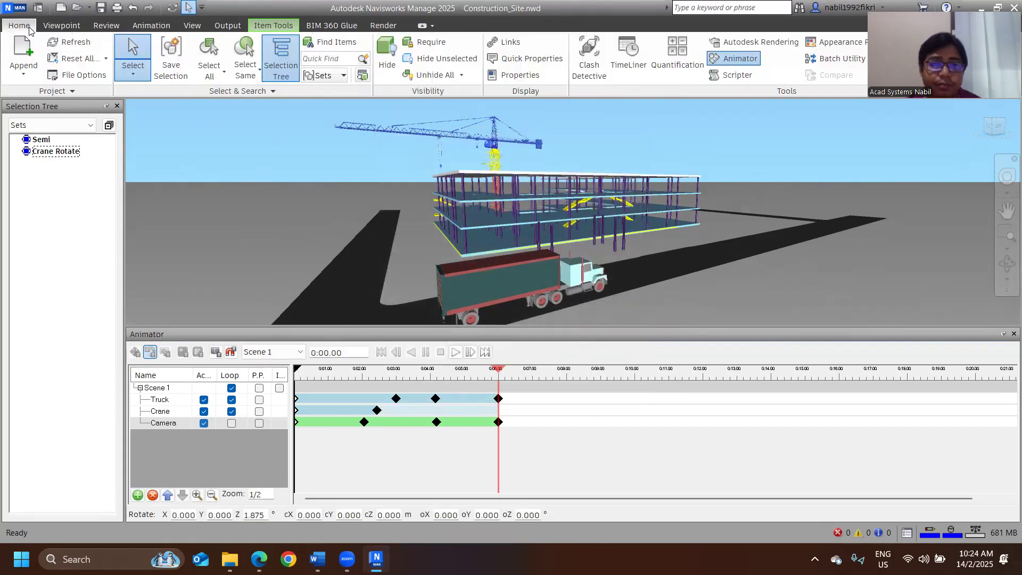